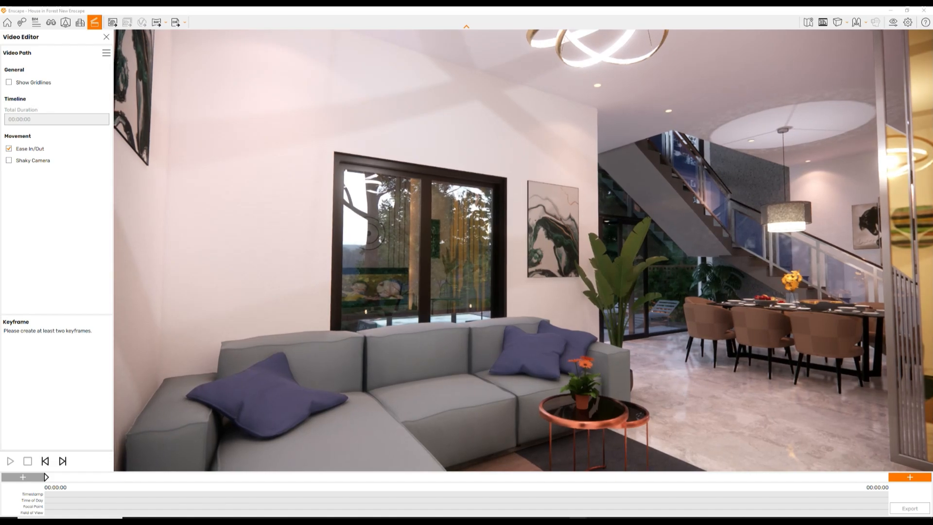
- Frame the grey corner sofa with the window behind it and add this view as a keyframe at the path's end
{"action": "left_click", "coordinate": [371, 299]}
{"action": "key", "text": "d"}
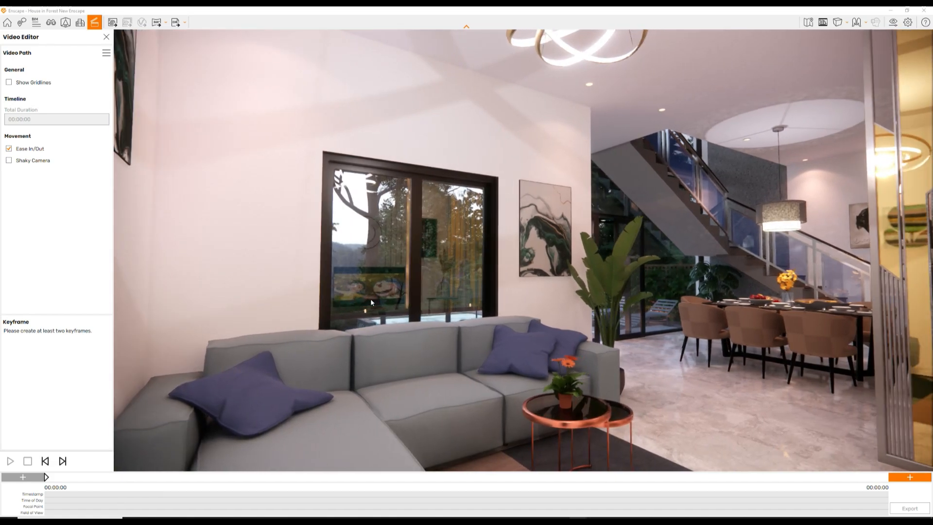
{"action": "left_click_drag", "start_coordinate": [392, 288], "coordinate": [340, 300]}
{"action": "key", "text": "d"}
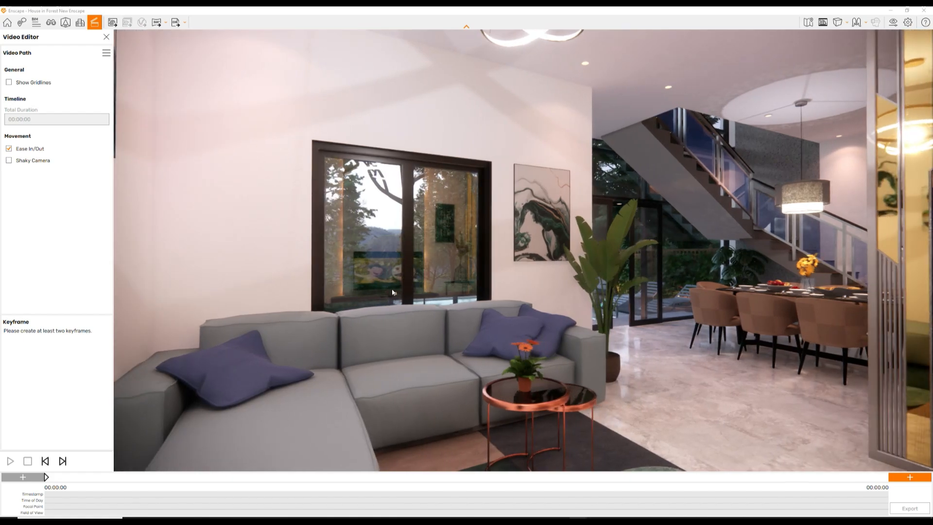
{"action": "key", "text": "w"}
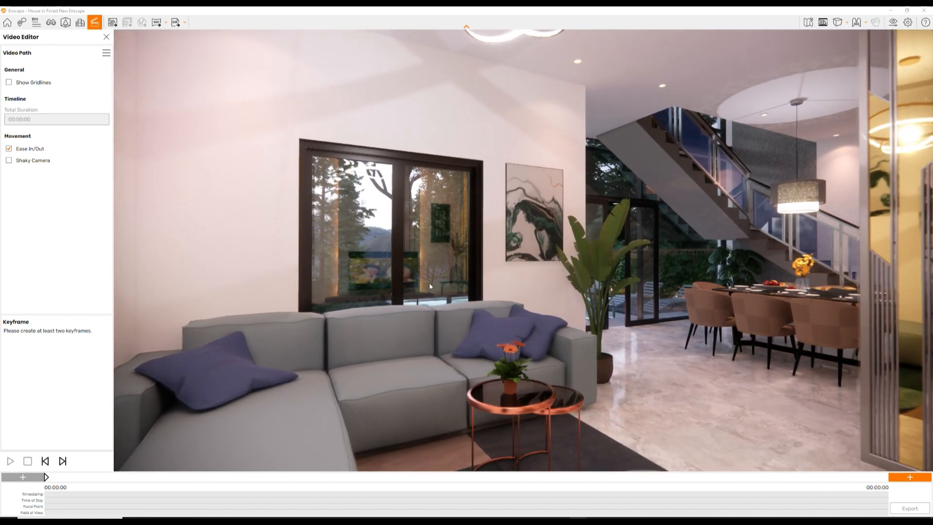
{"action": "left_click_drag", "start_coordinate": [429, 286], "coordinate": [374, 287]}
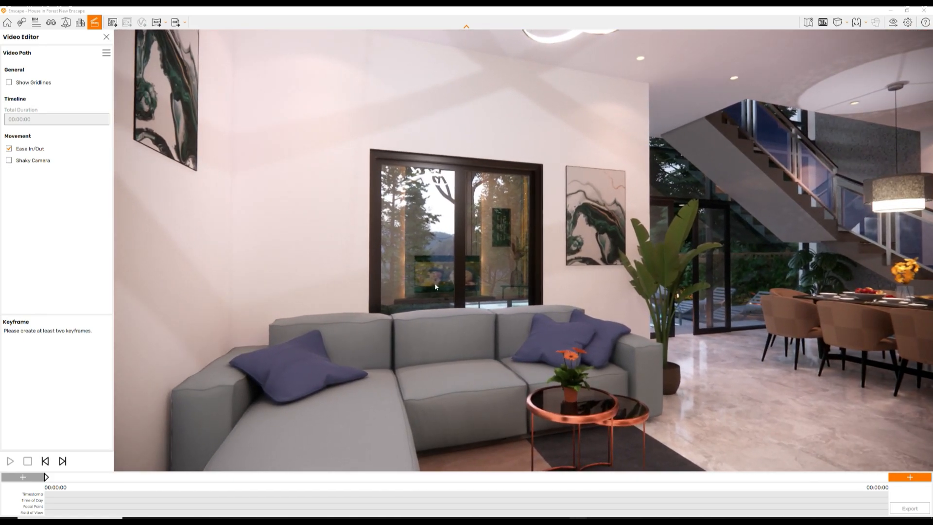
{"action": "left_click", "coordinate": [904, 479]}
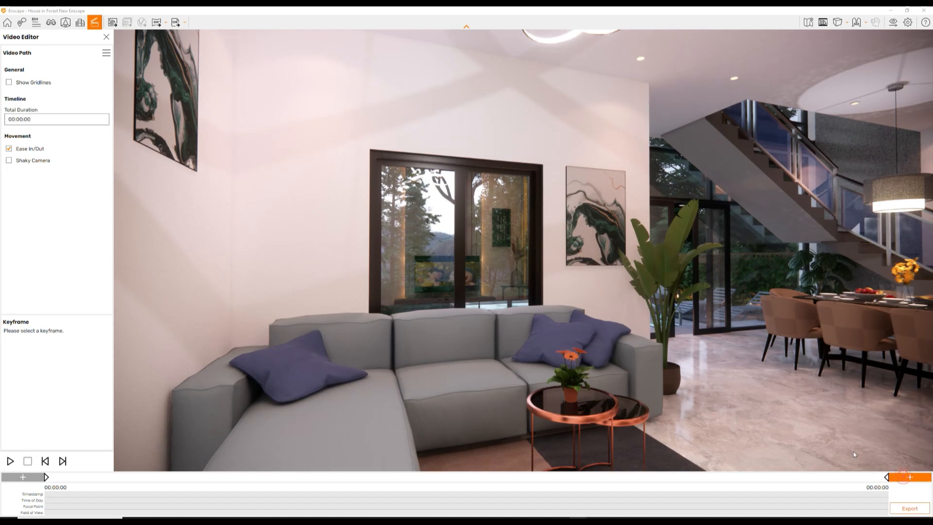
- Move towards the sofa, turn to face the plant and dining area, and append that view as a keyframe
{"action": "key", "text": "w"}
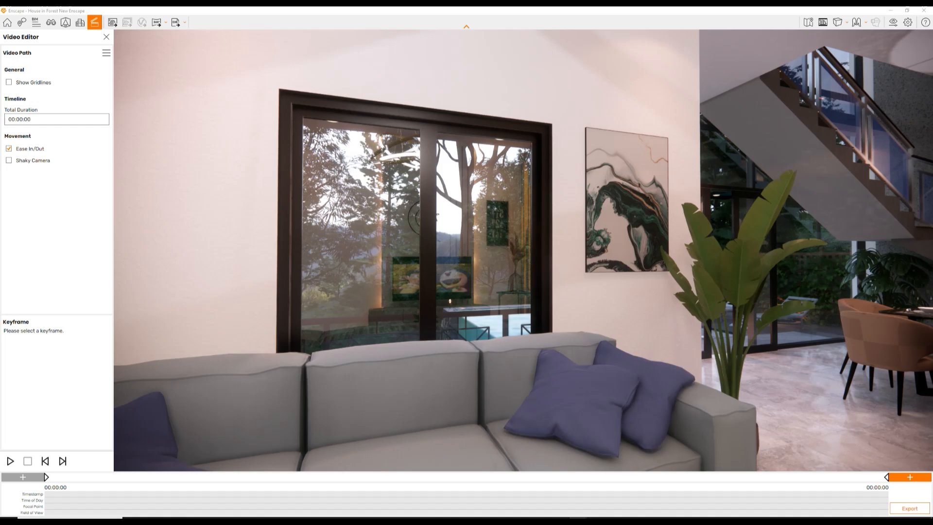
{"action": "left_click_drag", "start_coordinate": [449, 273], "coordinate": [701, 265]}
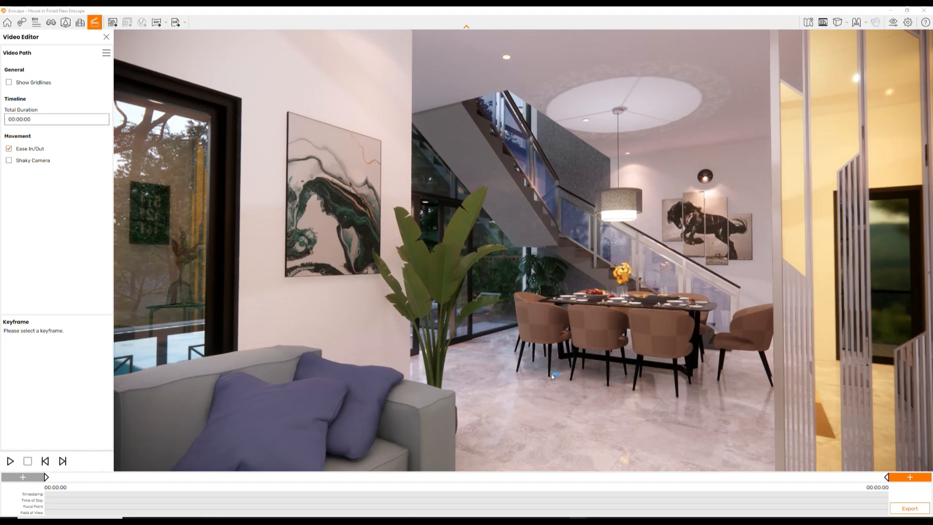
{"action": "left_click", "coordinate": [903, 478]}
- Frame the gold partition with the dining table on one side and the TV on the other, and append a keyframe
{"action": "left_click_drag", "start_coordinate": [525, 263], "coordinate": [699, 268]}
{"action": "left_click_drag", "start_coordinate": [428, 364], "coordinate": [444, 363]}
{"action": "key", "text": "a"}
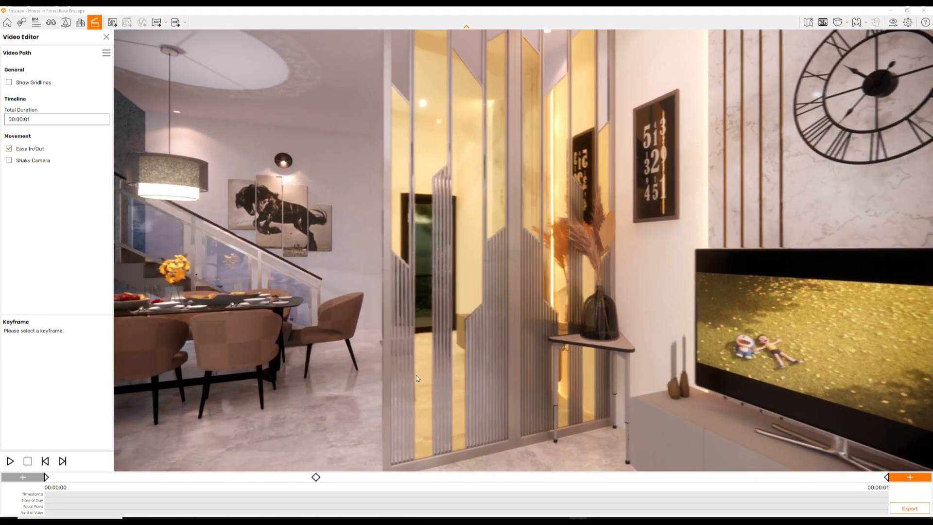
{"action": "key", "text": "a"}
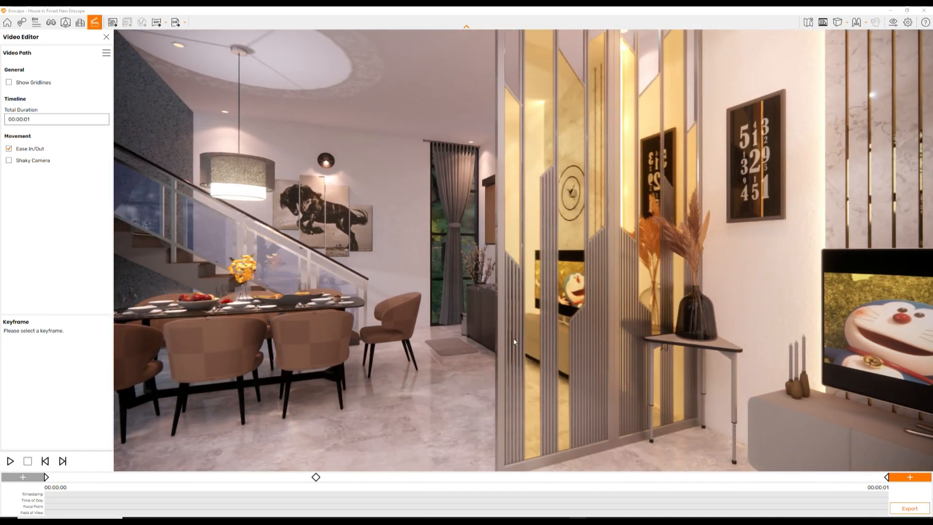
{"action": "key", "text": "s"}
{"action": "left_click_drag", "start_coordinate": [514, 342], "coordinate": [590, 340]}
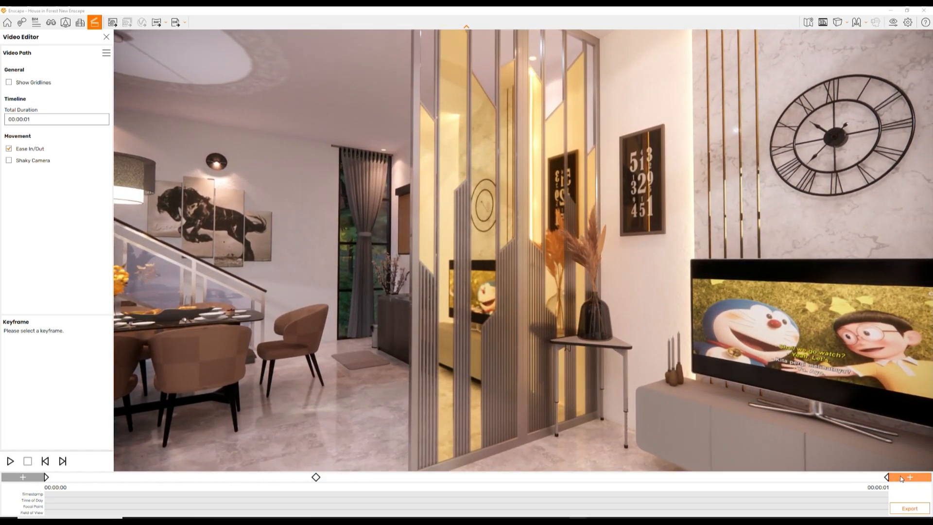
- Frame the TV wall head-on with the partition and vase beside it, and append this view as the last keyframe
{"action": "left_click_drag", "start_coordinate": [412, 349], "coordinate": [501, 348]}
{"action": "key", "text": "a"}
{"action": "key", "text": "a"}
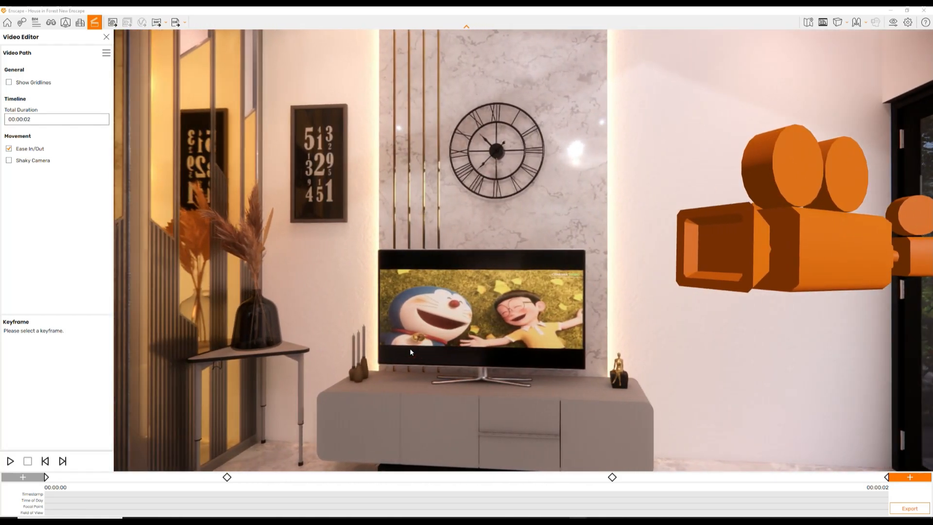
{"action": "key", "text": "d"}
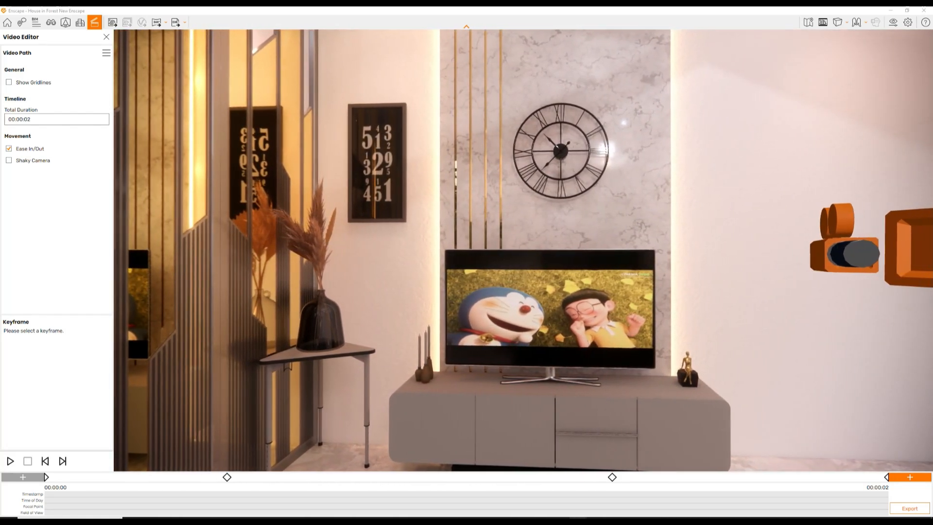
{"action": "key", "text": "d"}
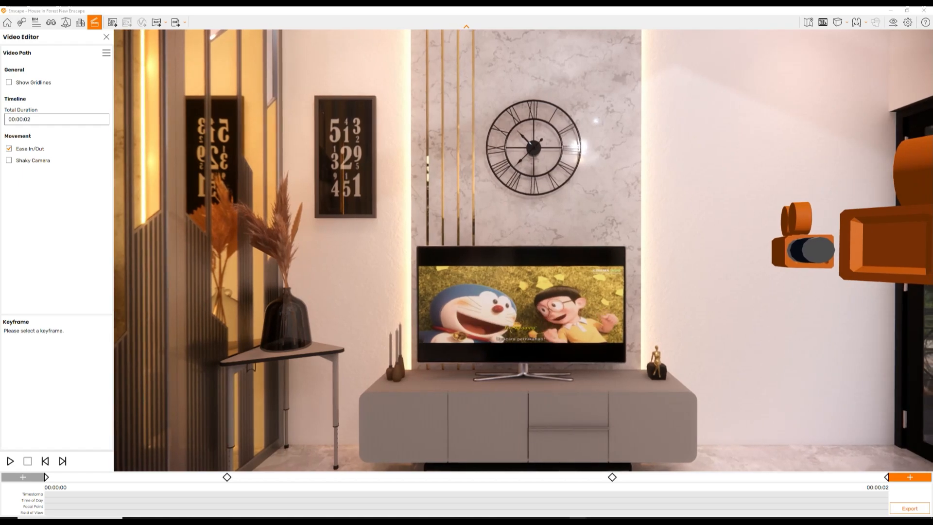
{"action": "key", "text": "d"}
{"action": "key", "text": "a"}
{"action": "key", "text": "a"}
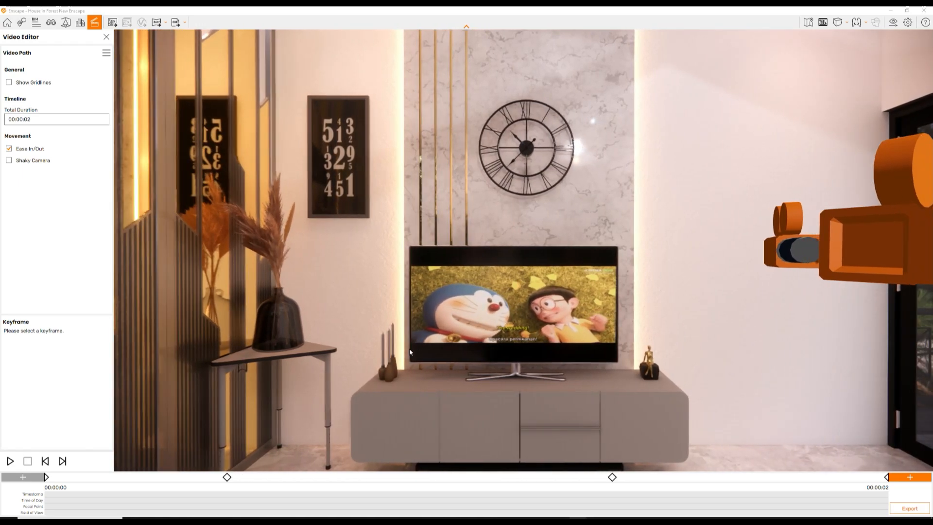
{"action": "left_click", "coordinate": [900, 478]}
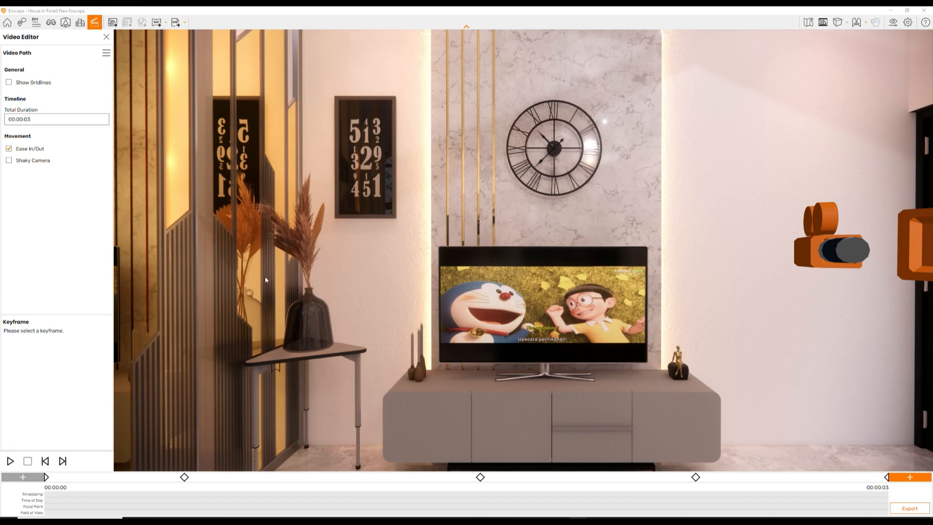
- Set the video path's total duration to 00:00:15
{"action": "left_click", "coordinate": [46, 118]}
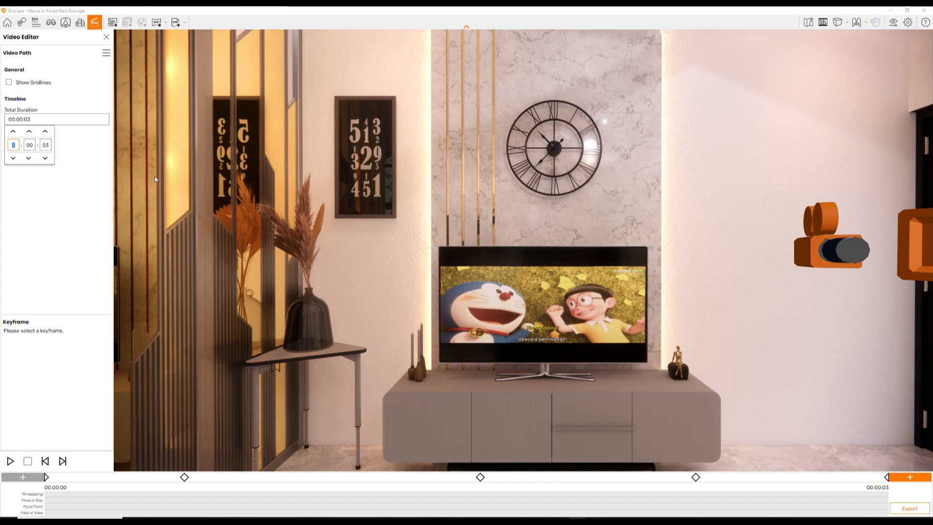
{"action": "left_click", "coordinate": [45, 132]}
{"action": "left_click", "coordinate": [45, 132]}
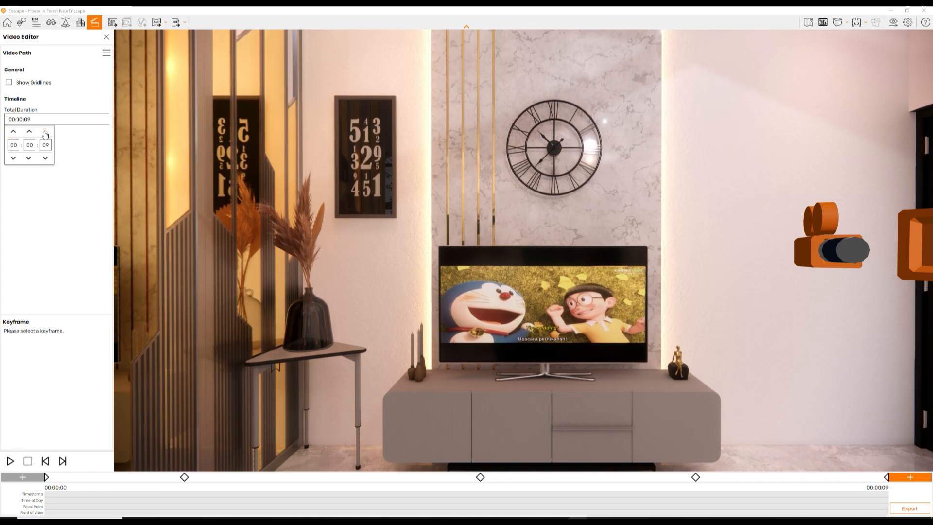
{"action": "left_click", "coordinate": [45, 132]}
{"action": "left_click", "coordinate": [45, 132]}
{"action": "left_click", "coordinate": [45, 132]}
{"action": "left_click", "coordinate": [45, 133]}
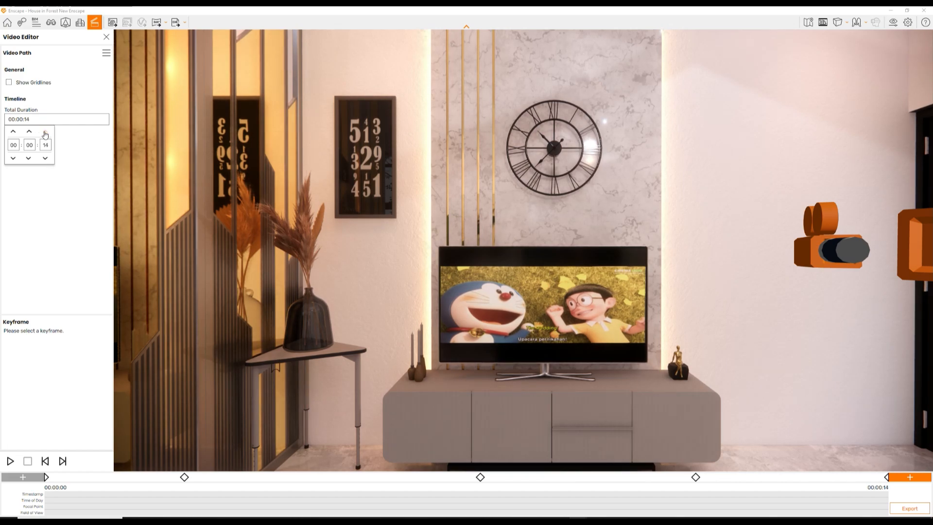
{"action": "left_click", "coordinate": [45, 132]}
{"action": "left_click", "coordinate": [82, 226]}
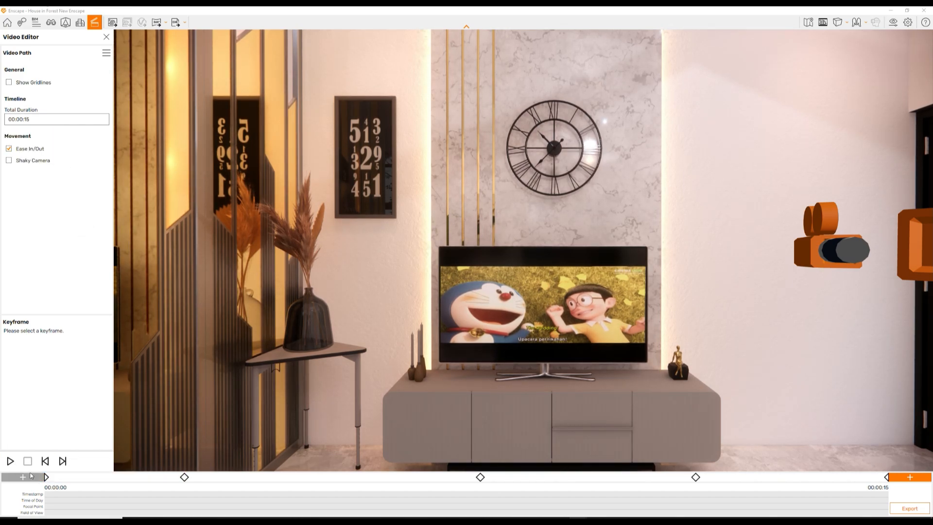
- Preview the camera path from the first keyframe and stop the playback
{"action": "left_click", "coordinate": [46, 477]}
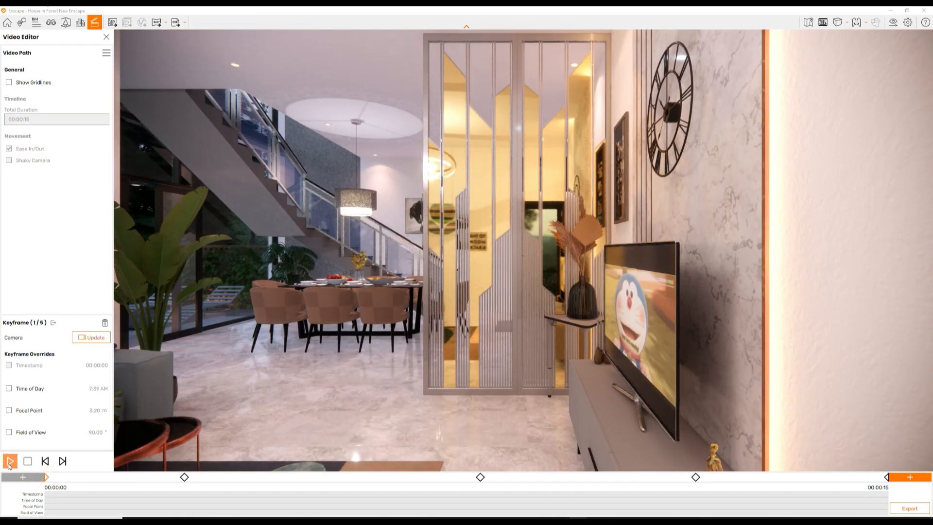
{"action": "left_click", "coordinate": [9, 461]}
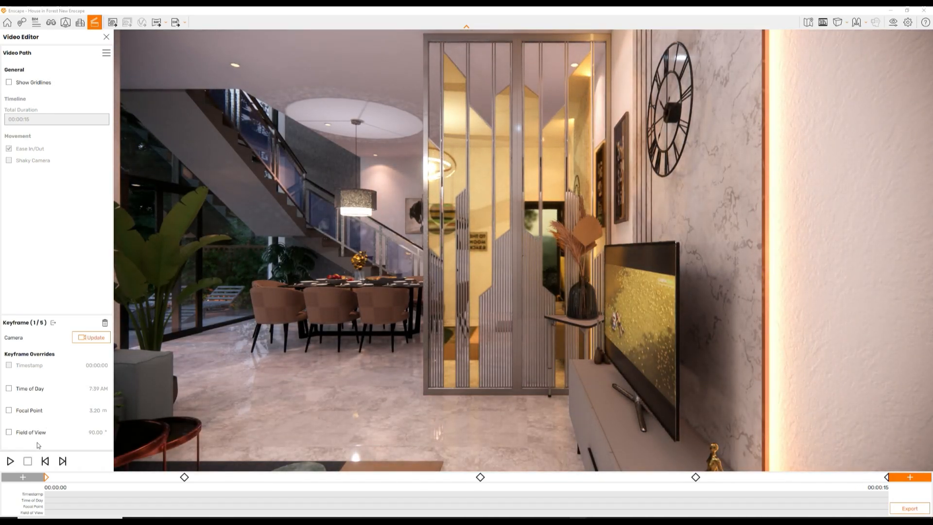
{"action": "left_click", "coordinate": [11, 460]}
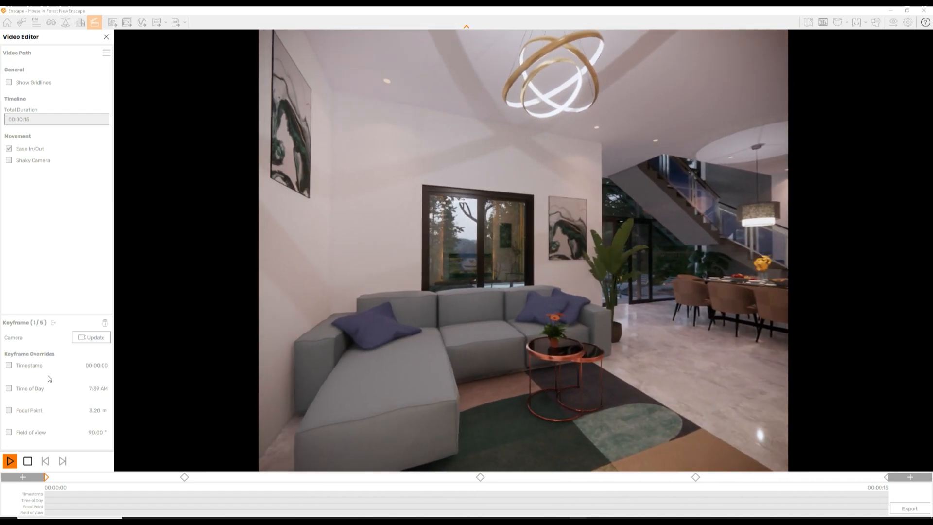
{"action": "left_click", "coordinate": [15, 463]}
{"action": "left_click", "coordinate": [11, 462]}
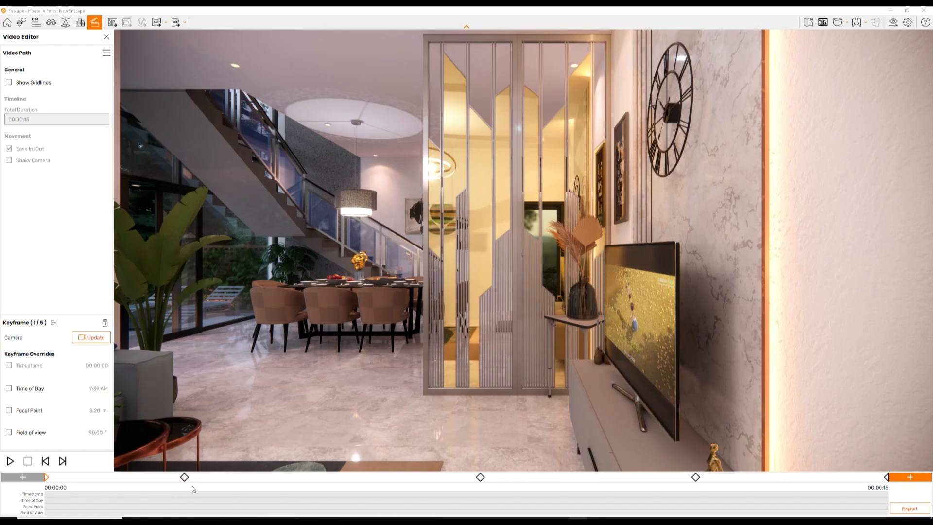
{"action": "left_click", "coordinate": [10, 462]}
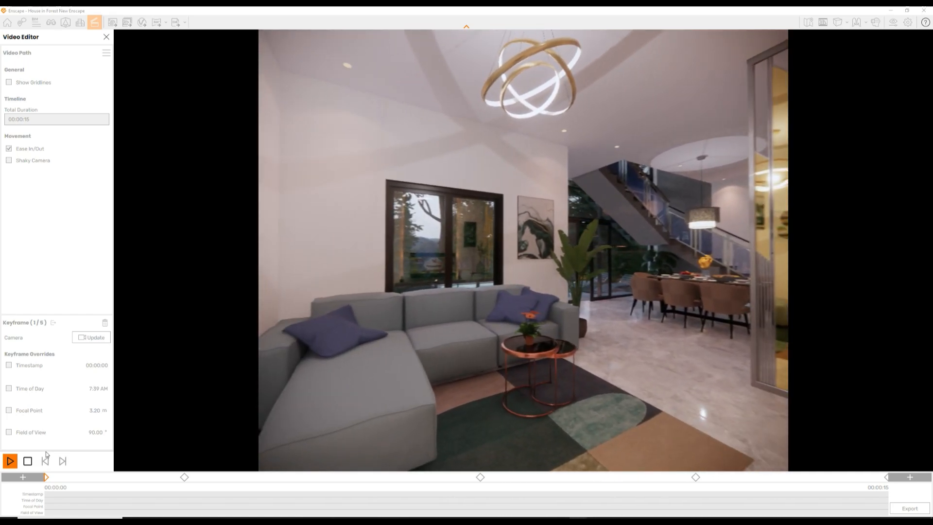
{"action": "left_click", "coordinate": [27, 461]}
{"action": "left_click", "coordinate": [27, 461]}
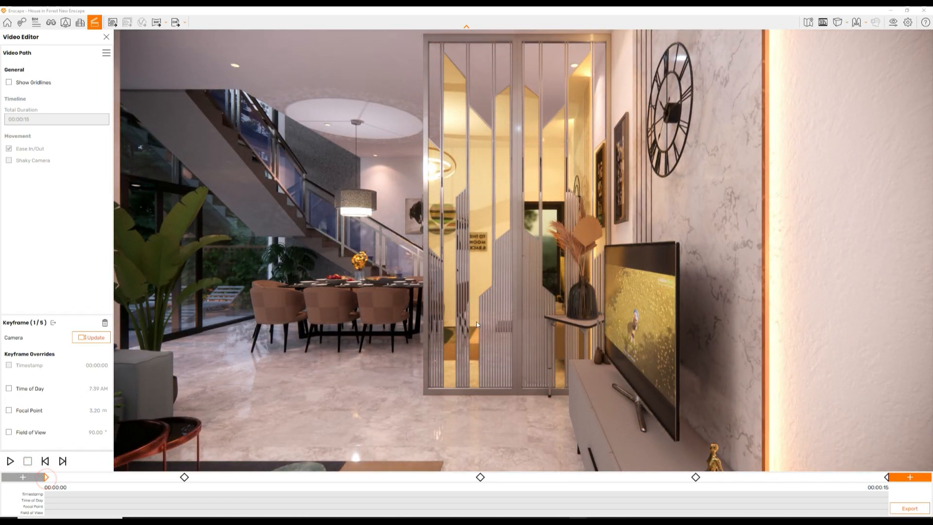
- Insert a keyframe between the first two showing the sofa end, dining area and partition, and preview the path
{"action": "left_click_drag", "start_coordinate": [476, 321], "coordinate": [330, 320]}
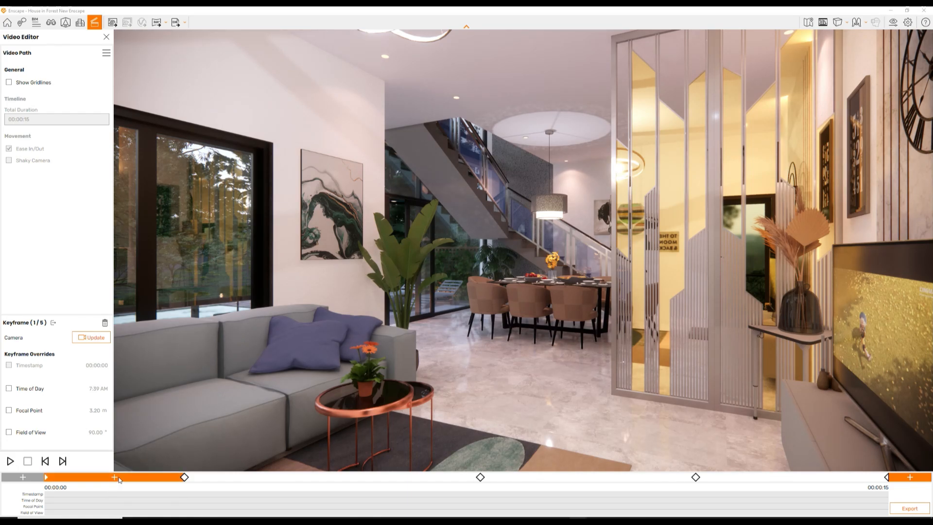
{"action": "left_click", "coordinate": [117, 478]}
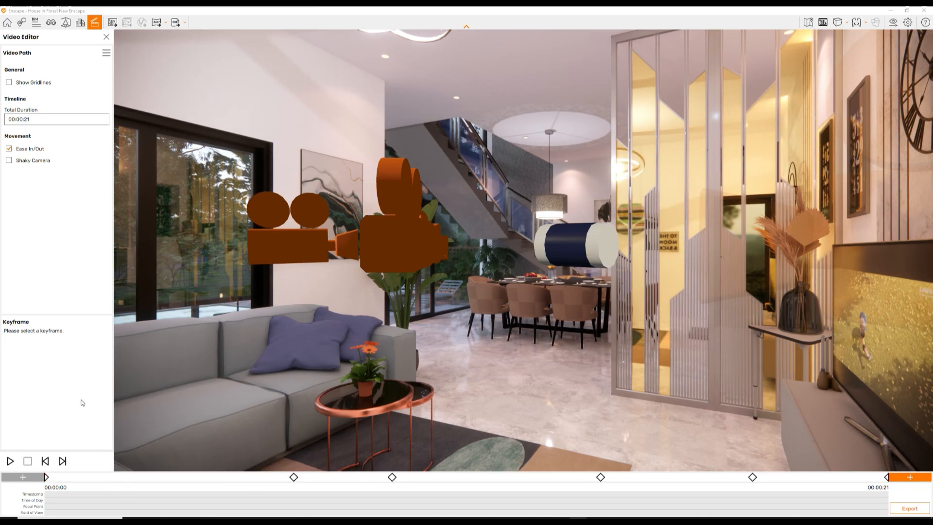
{"action": "left_click", "coordinate": [8, 464]}
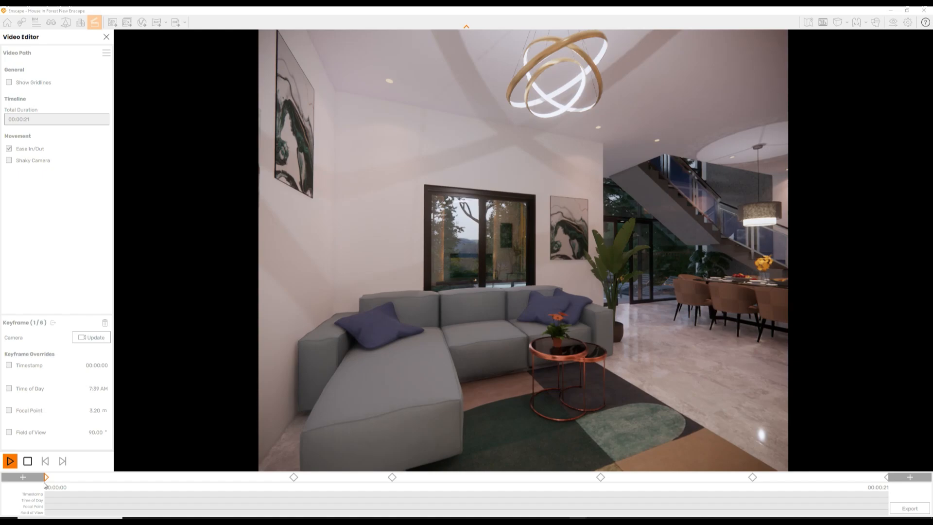
{"action": "left_click", "coordinate": [23, 464]}
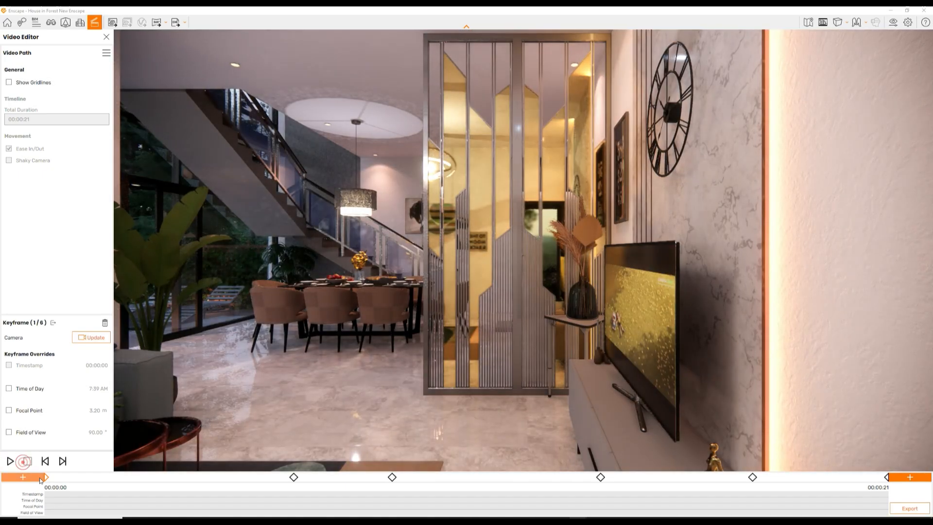
- Override the second keyframe's timestamp with 00:00:03 and update its camera
{"action": "left_click", "coordinate": [293, 477]}
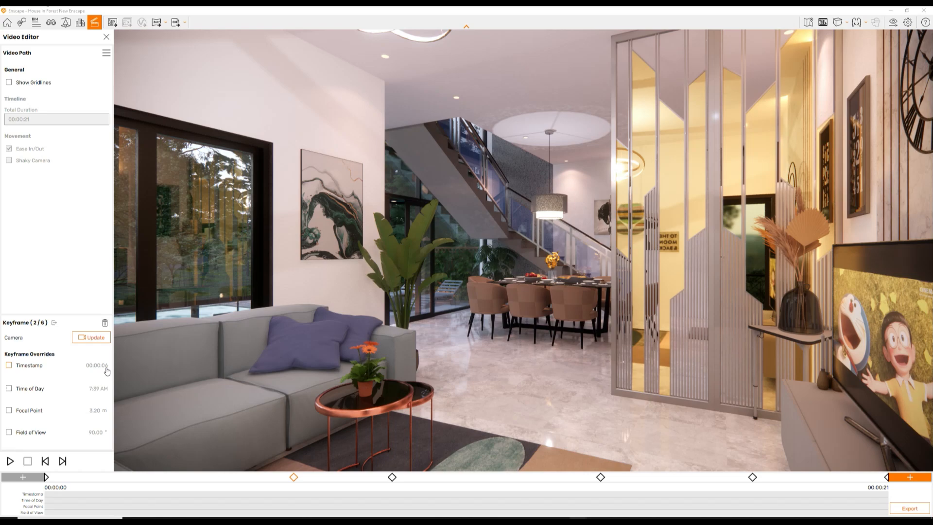
{"action": "left_click", "coordinate": [9, 366]}
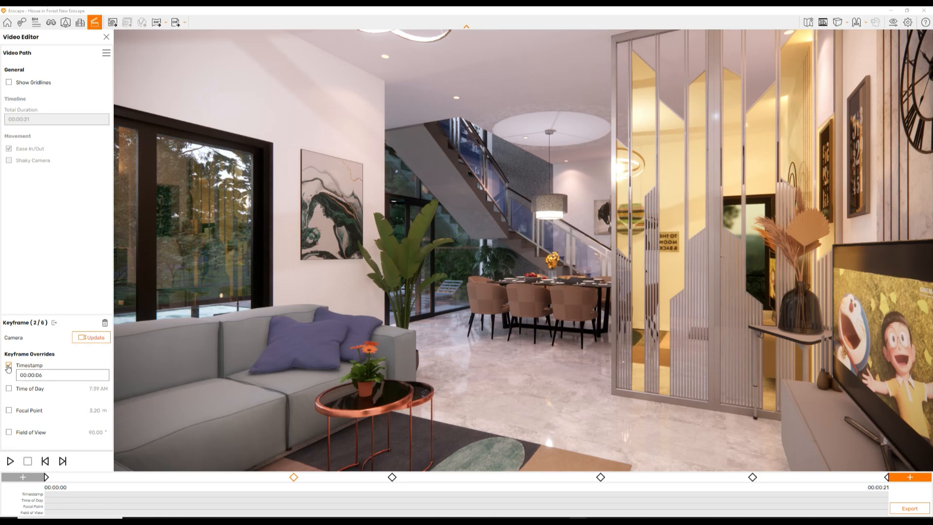
{"action": "left_click", "coordinate": [46, 376]}
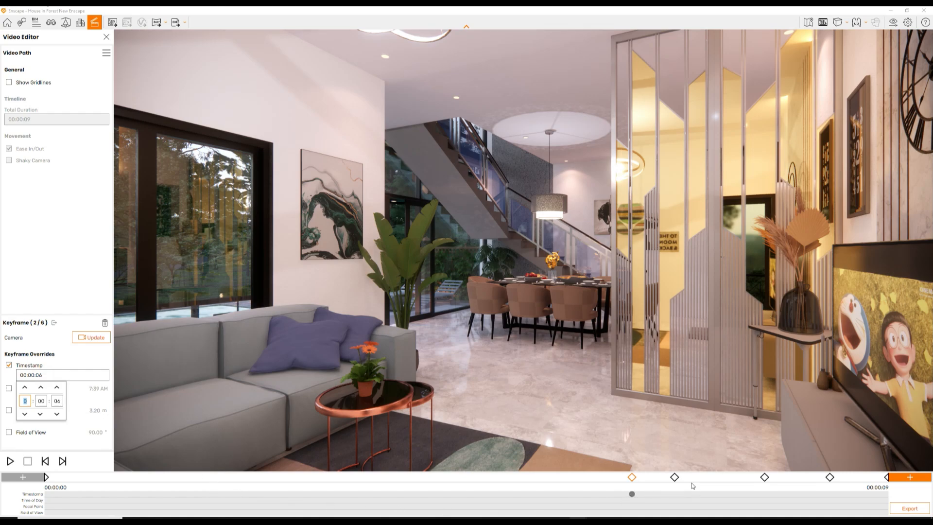
{"action": "left_click", "coordinate": [57, 414]}
{"action": "left_click", "coordinate": [57, 414]}
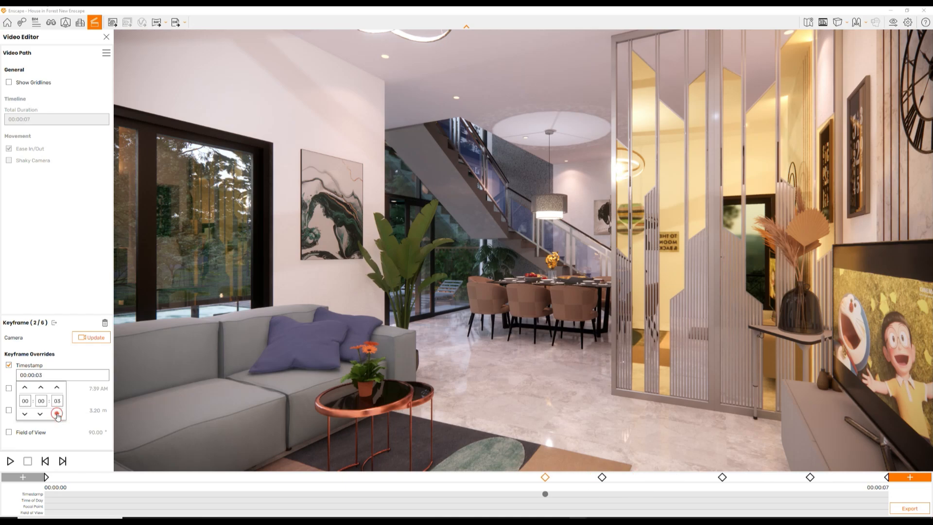
{"action": "left_click", "coordinate": [100, 339]}
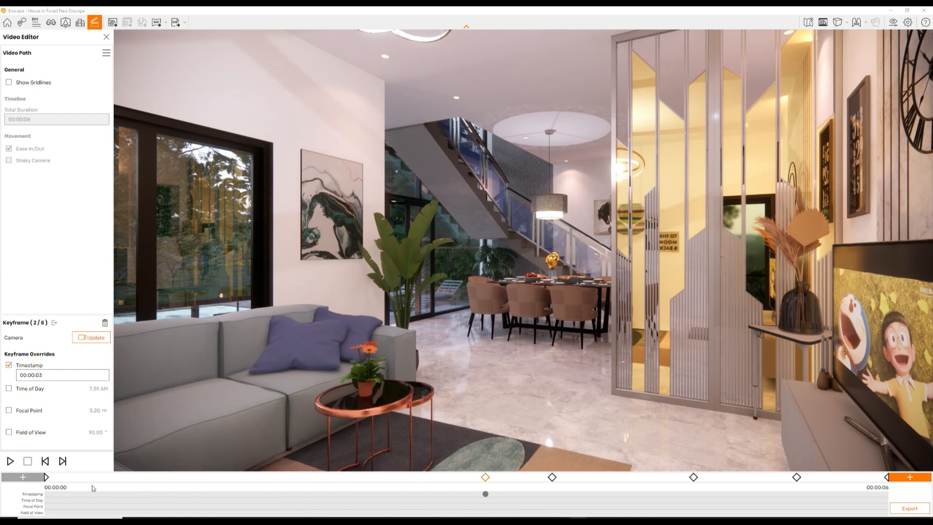
- Override the third keyframe's timestamp with 00:00:06 and update its camera
{"action": "left_click", "coordinate": [47, 479]}
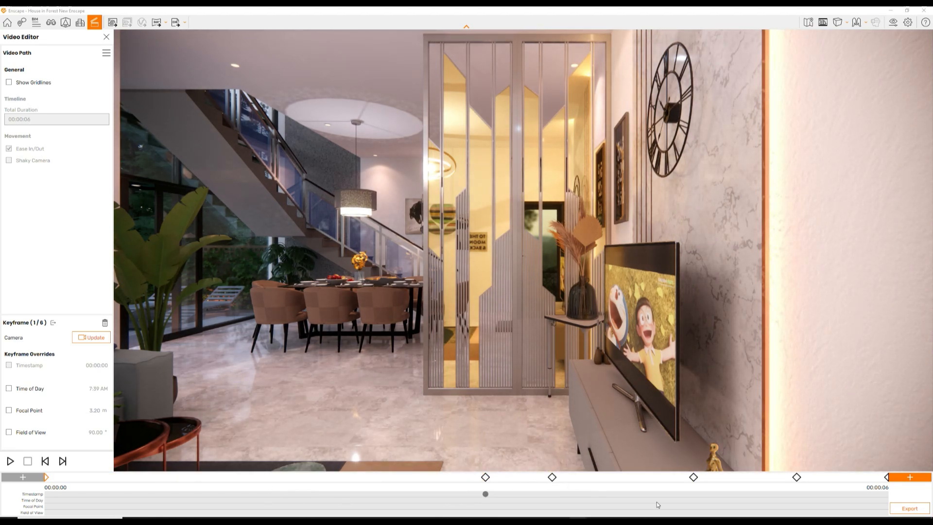
{"action": "left_click", "coordinate": [552, 477]}
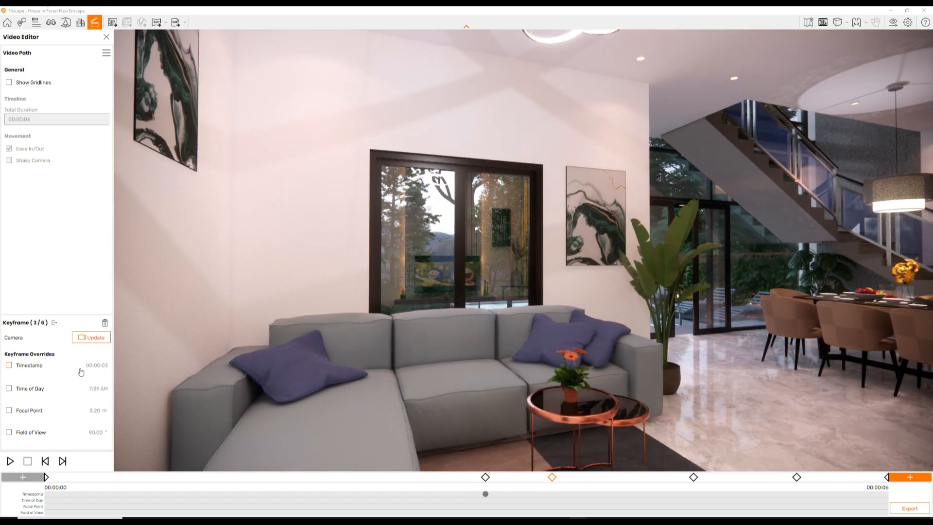
{"action": "left_click", "coordinate": [10, 367]}
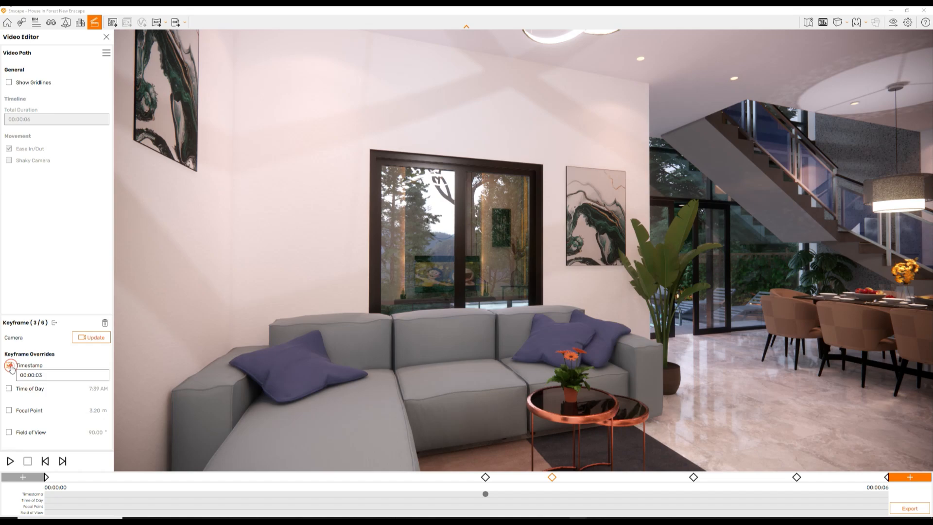
{"action": "left_click", "coordinate": [46, 374]}
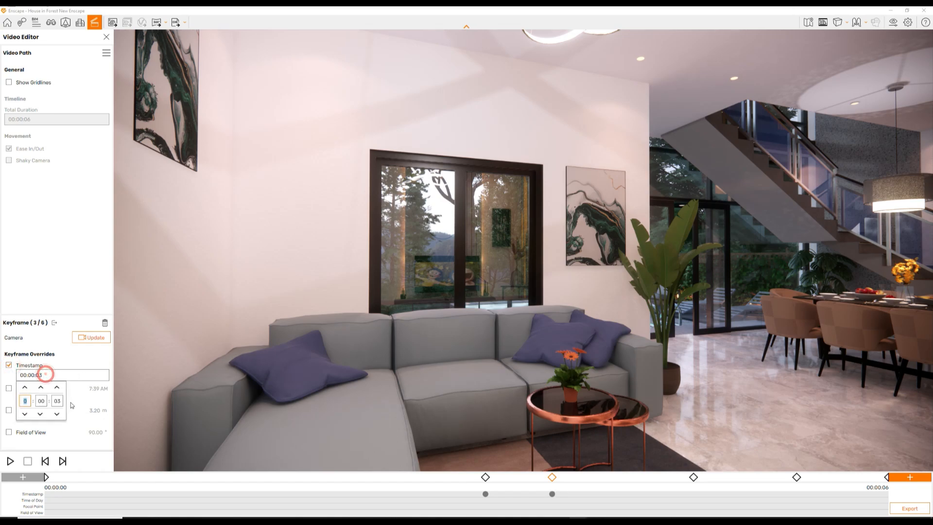
{"action": "left_click", "coordinate": [57, 388]}
{"action": "left_click", "coordinate": [57, 387]}
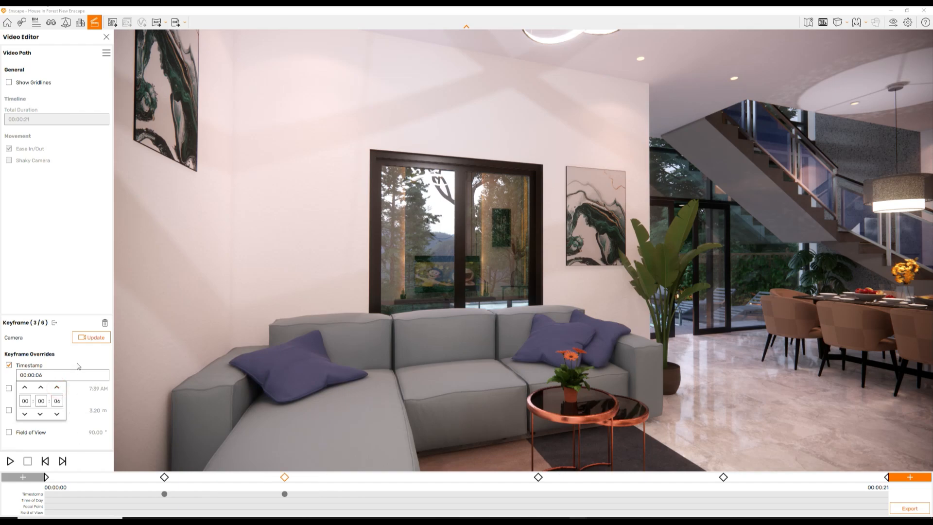
{"action": "left_click", "coordinate": [91, 338]}
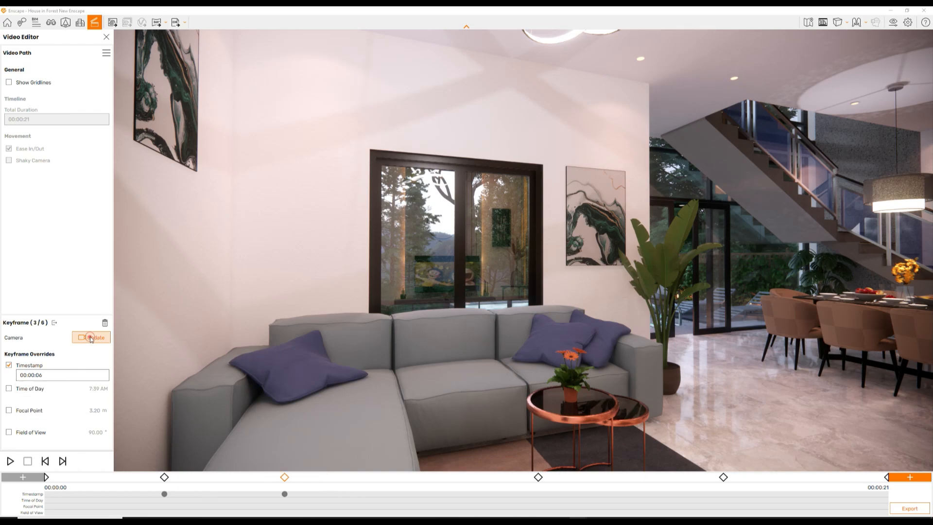
- Override the fourth keyframe's timestamp with 00:00:09 and update its camera
{"action": "left_click", "coordinate": [538, 478]}
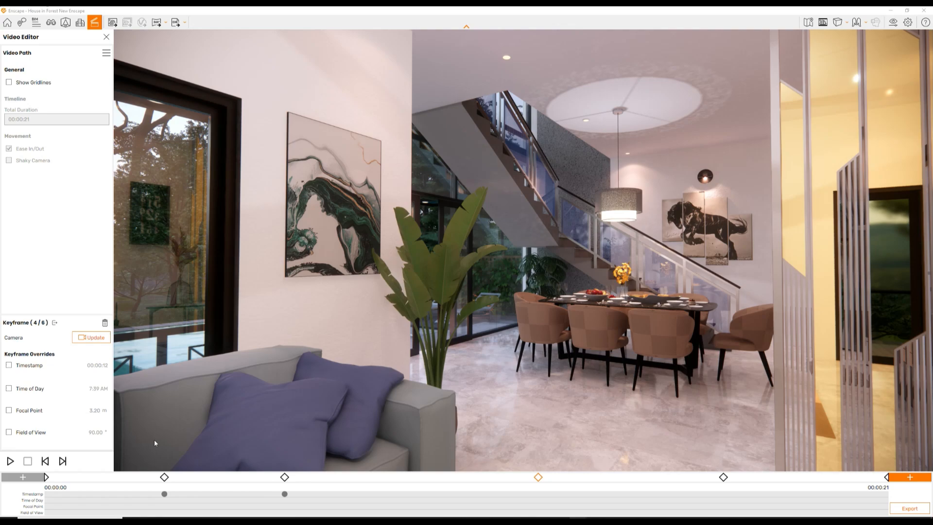
{"action": "left_click", "coordinate": [8, 365]}
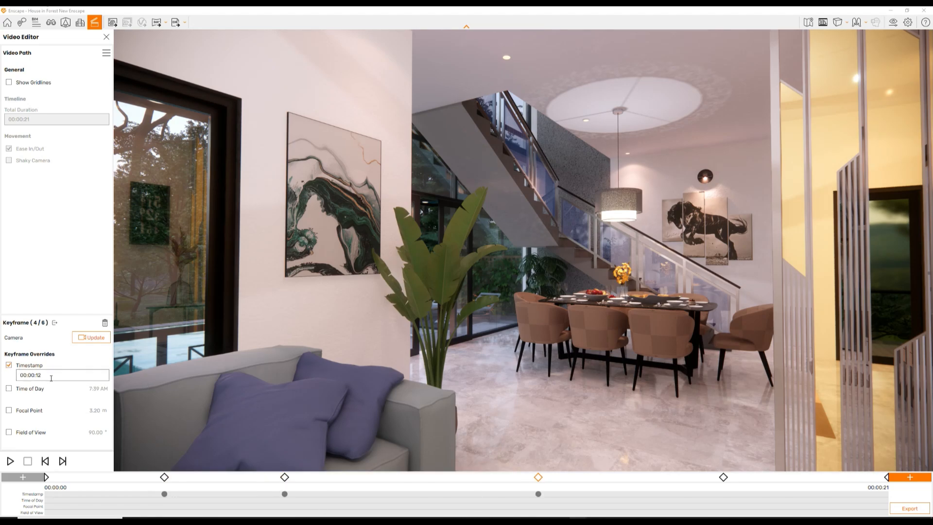
{"action": "left_click", "coordinate": [55, 375]}
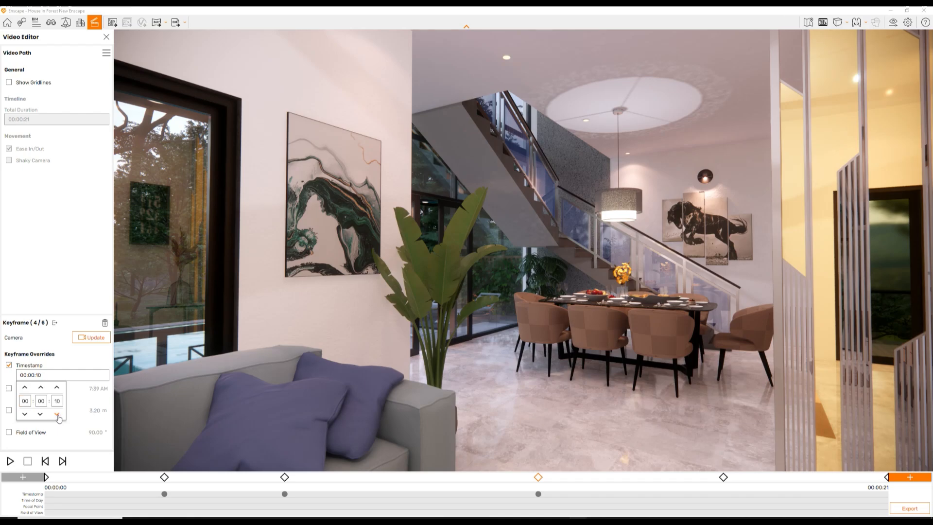
{"action": "left_click", "coordinate": [58, 416]}
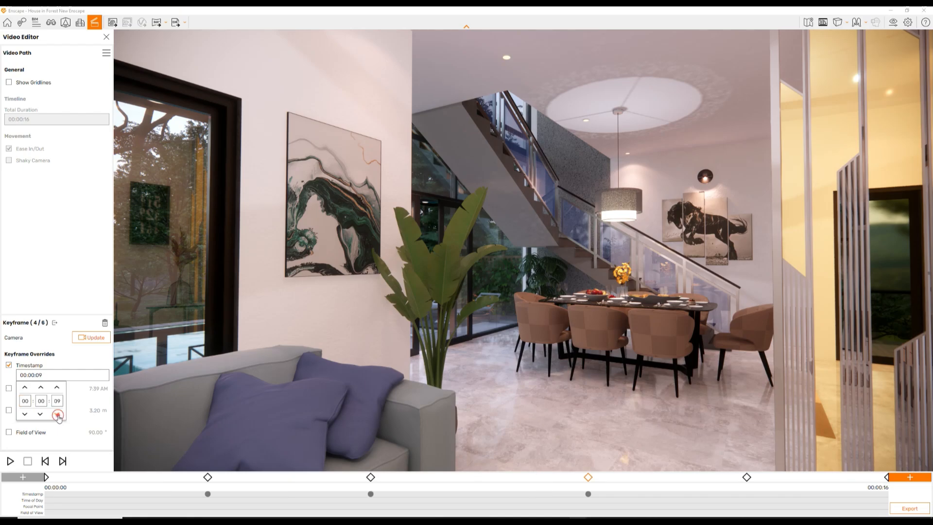
{"action": "left_click", "coordinate": [93, 340]}
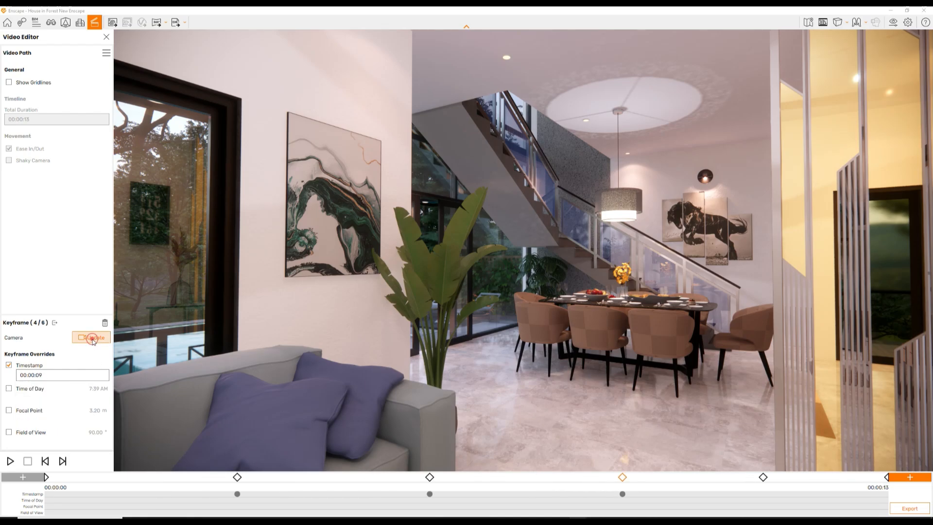
- Override the fifth keyframe's timestamp with 00:00:12 and update its camera
{"action": "left_click", "coordinate": [763, 477]}
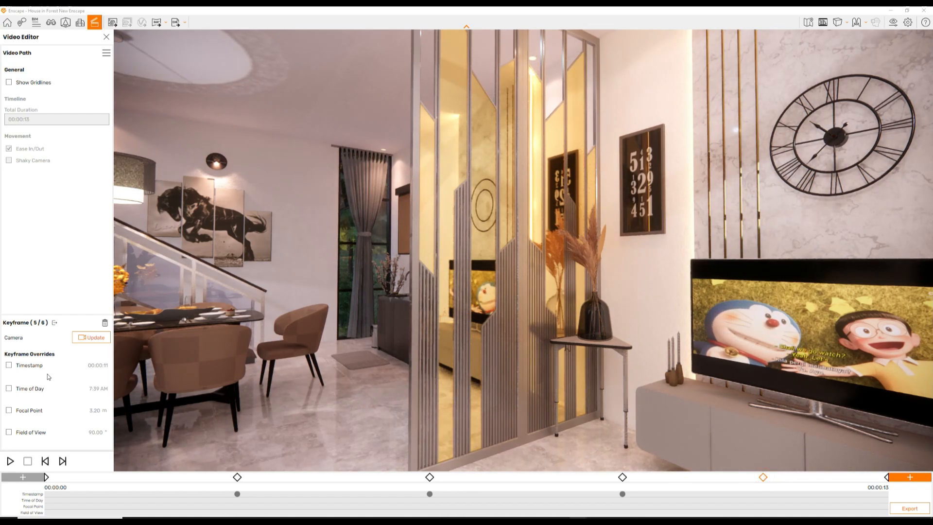
{"action": "left_click", "coordinate": [9, 365]}
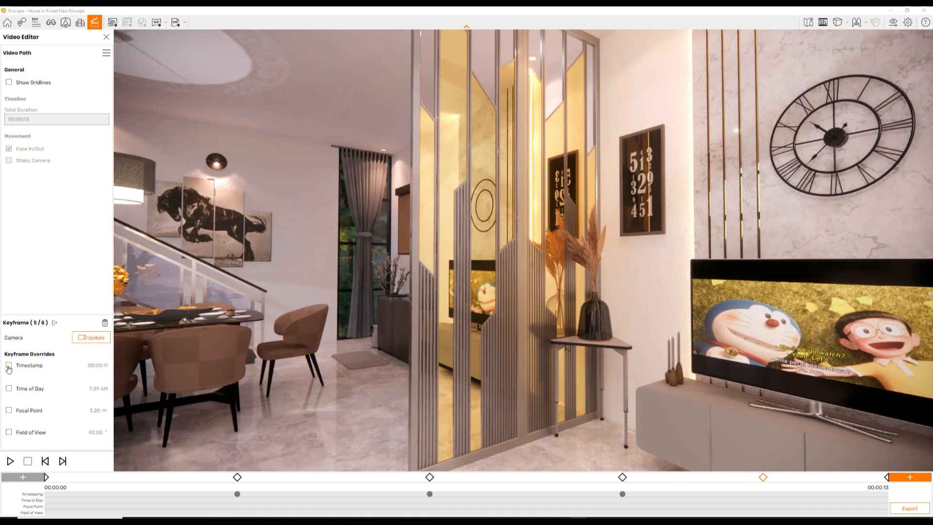
{"action": "left_click", "coordinate": [46, 375]}
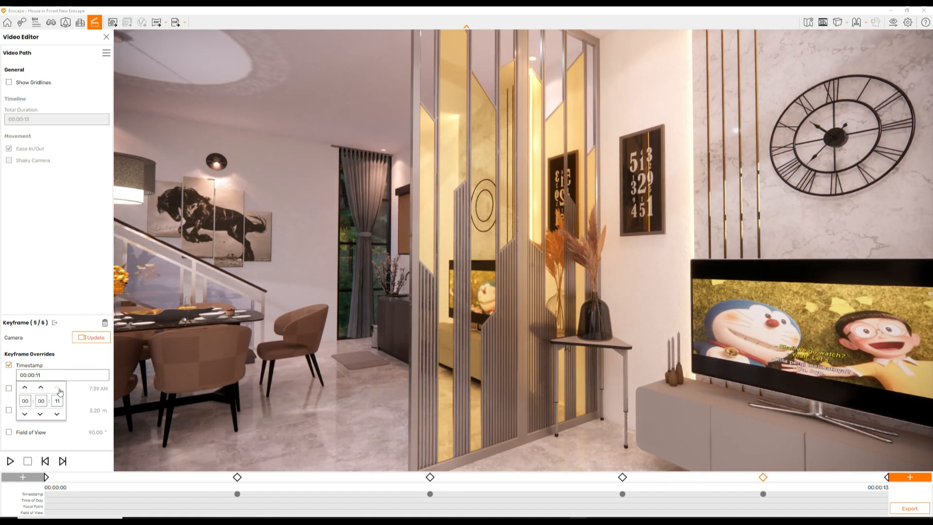
{"action": "left_click", "coordinate": [57, 387]}
{"action": "left_click", "coordinate": [93, 339]}
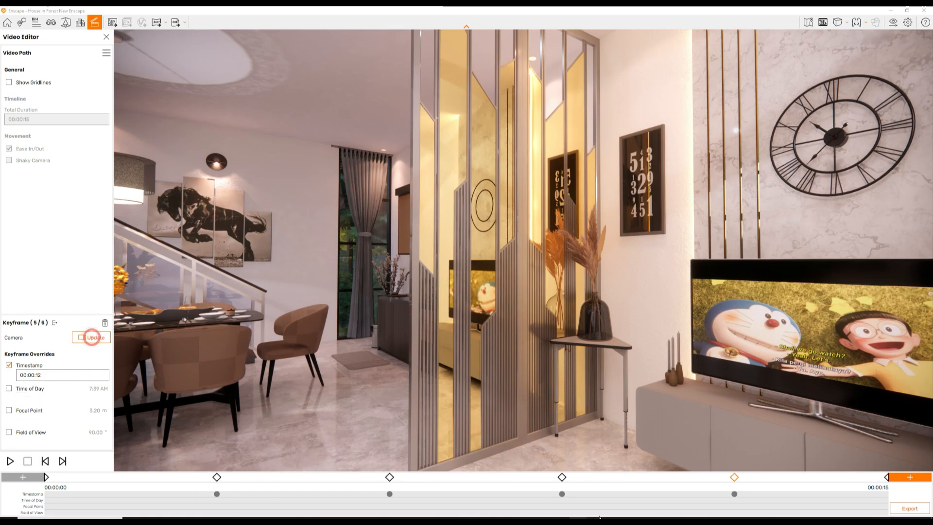
- Check the last keyframe's view and timestamp, return to the first keyframe and preview the whole camera path twice
{"action": "left_click", "coordinate": [886, 477]}
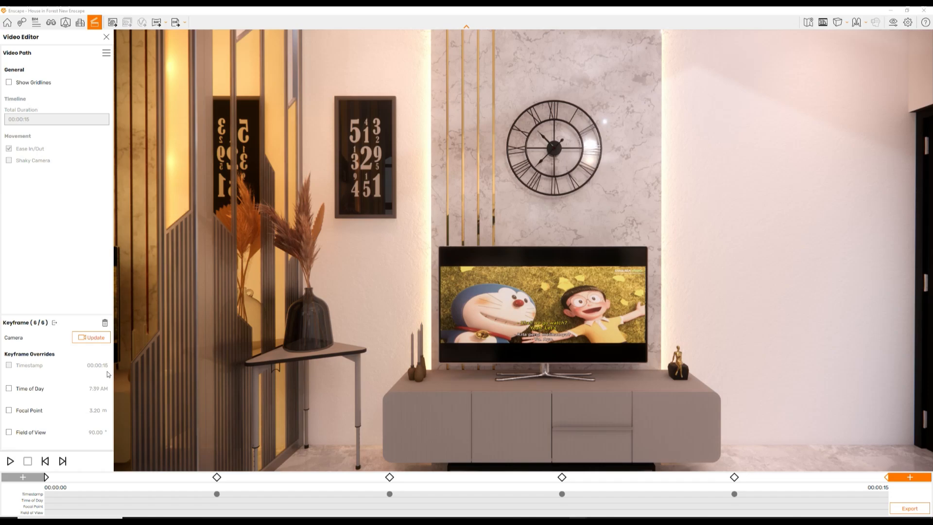
{"action": "left_click", "coordinate": [46, 478]}
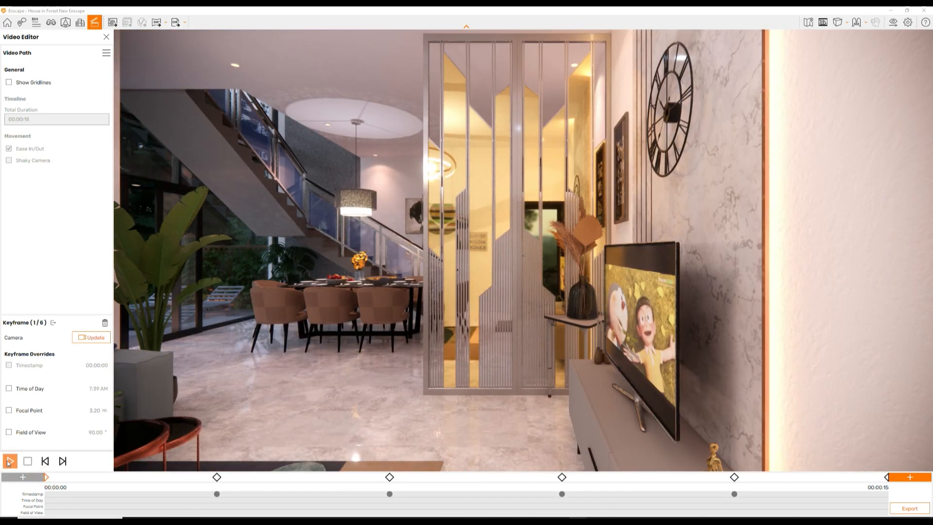
{"action": "left_click", "coordinate": [9, 462]}
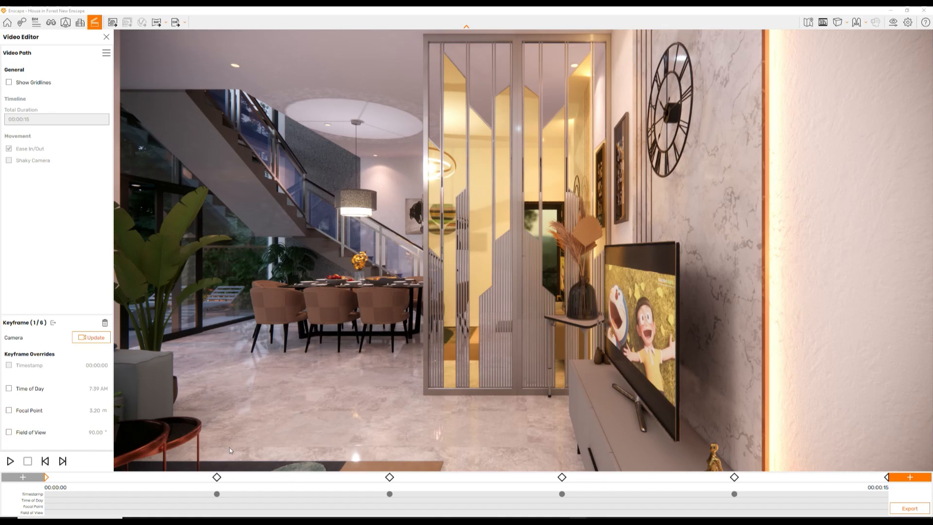
{"action": "left_click", "coordinate": [10, 461]}
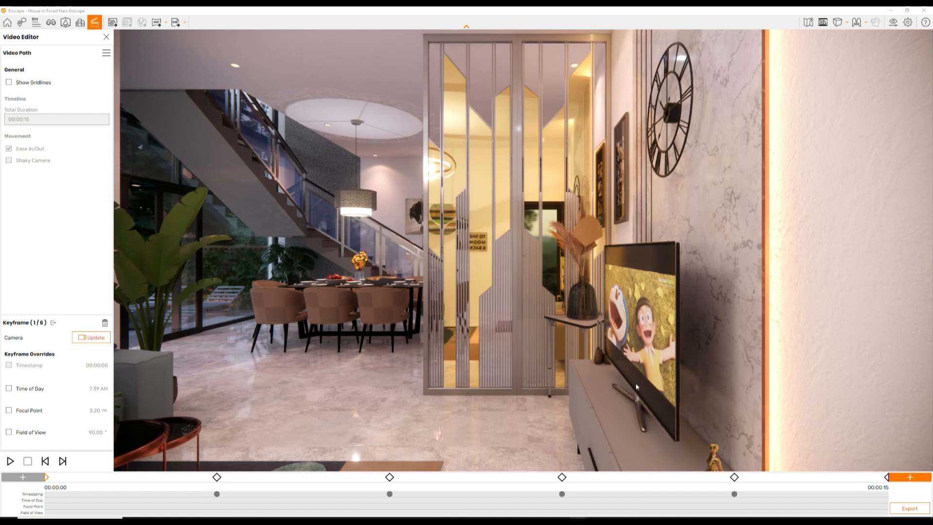
{"action": "left_click", "coordinate": [919, 510]}
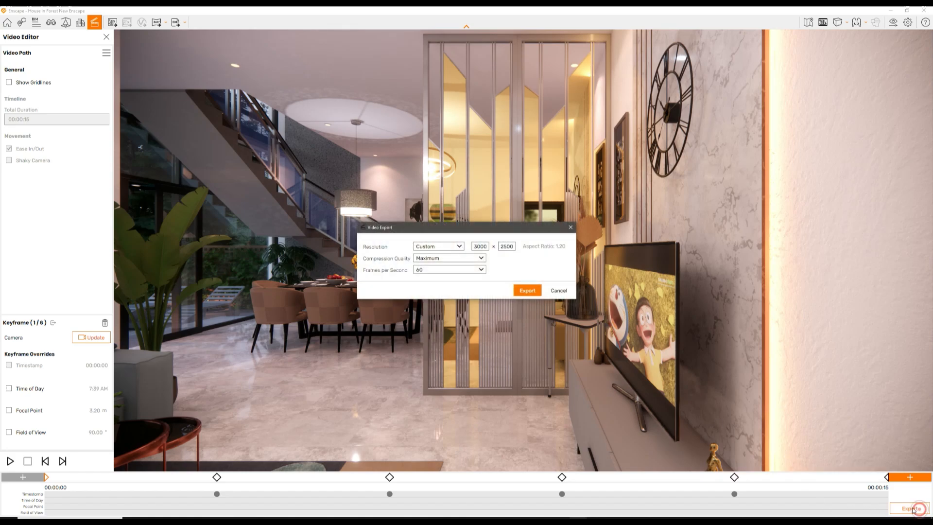
{"action": "left_click", "coordinate": [460, 247]}
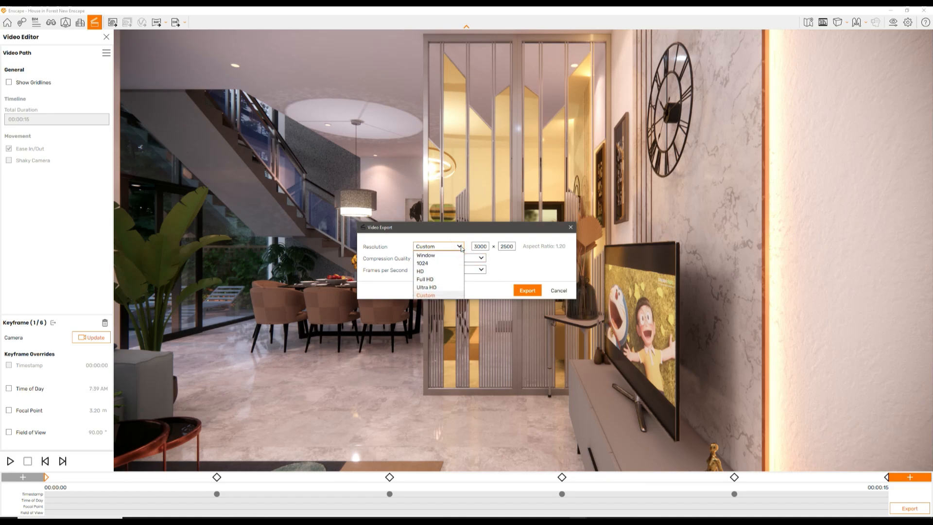
{"action": "left_click", "coordinate": [436, 280]}
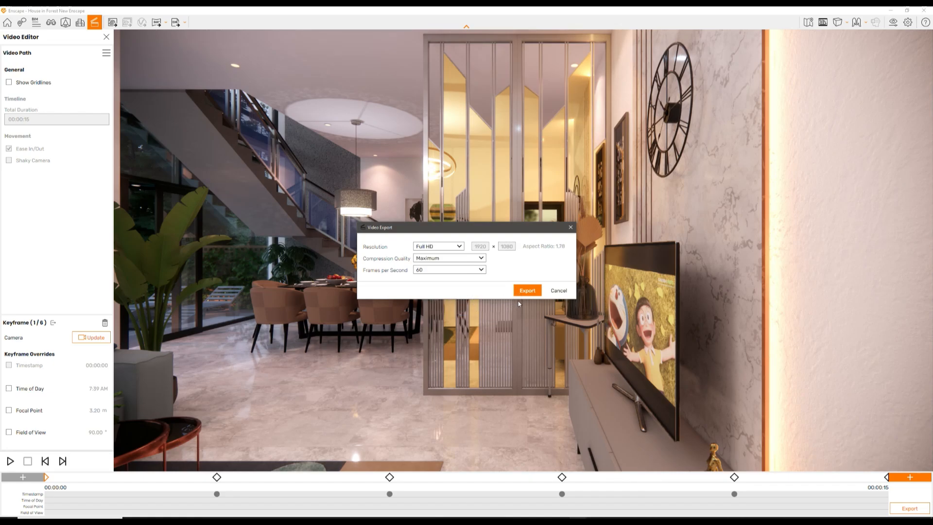
{"action": "left_click", "coordinate": [560, 293]}
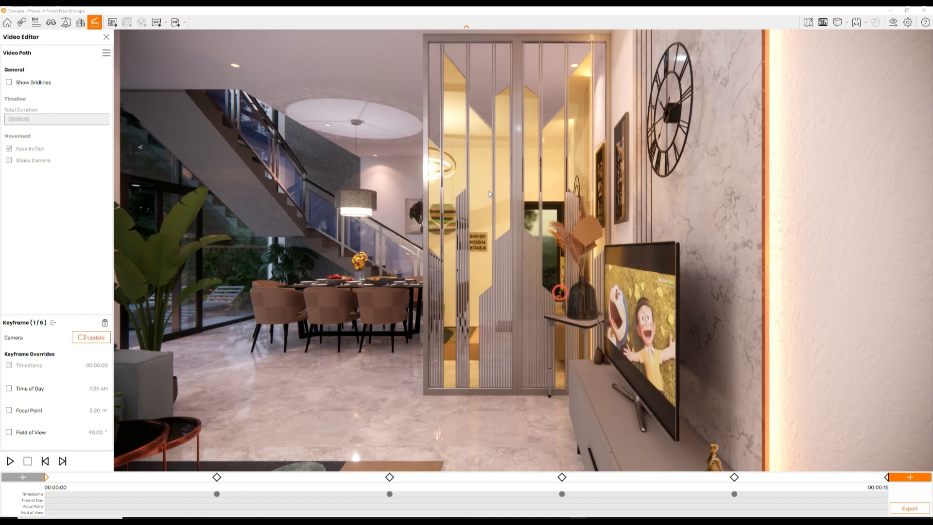
- Set the general output resolution in the visual settings to Full HD (1920 x 1080)
{"action": "left_click", "coordinate": [892, 22]}
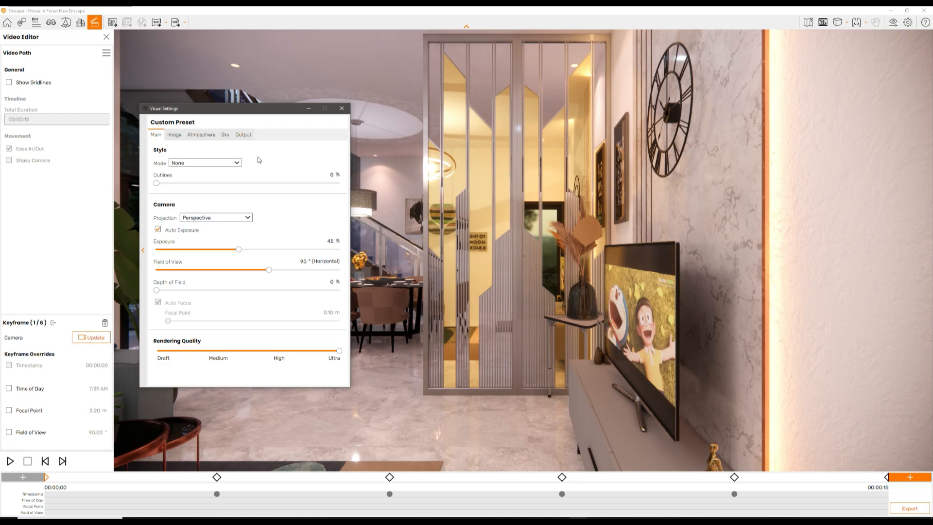
{"action": "left_click", "coordinate": [248, 136]}
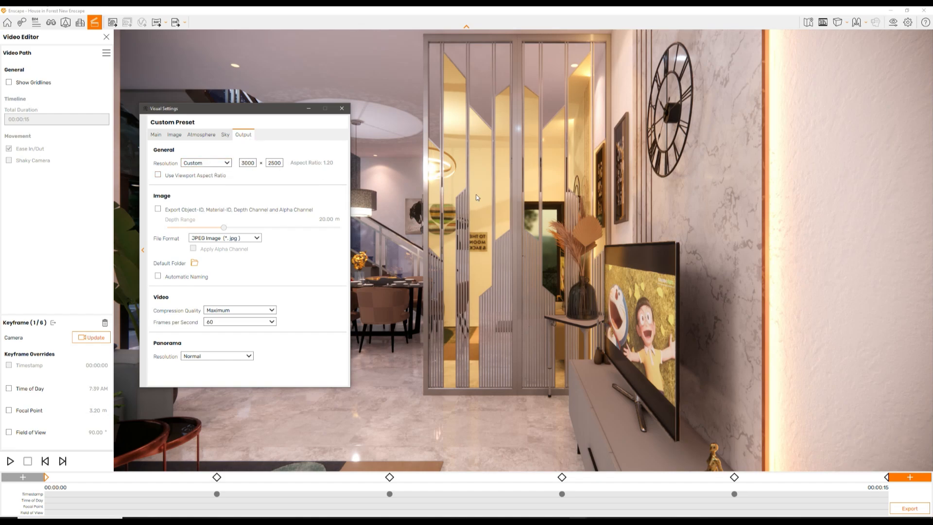
{"action": "left_click", "coordinate": [227, 164]}
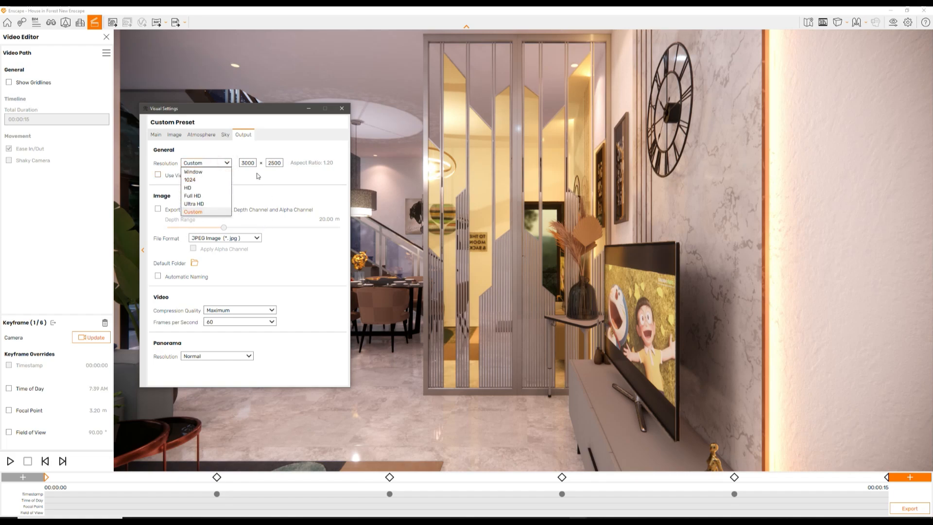
{"action": "left_click", "coordinate": [263, 116]}
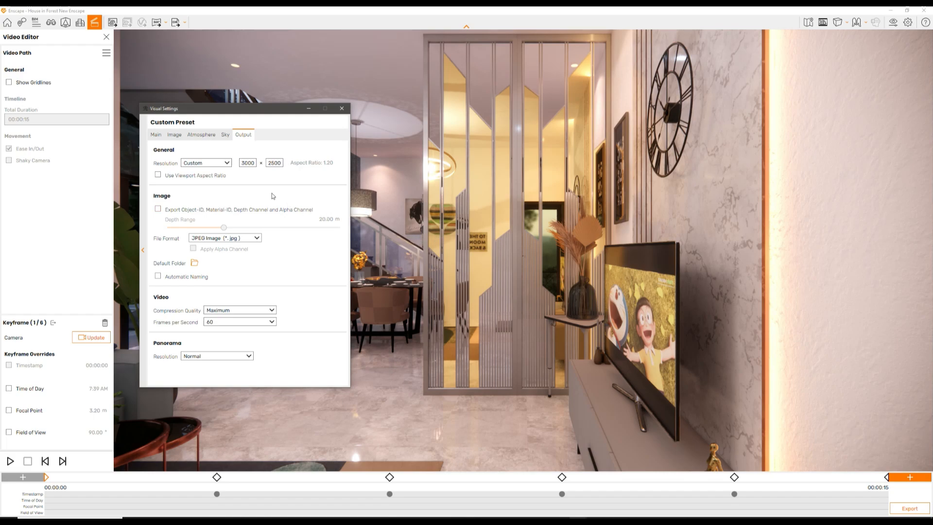
{"action": "left_click", "coordinate": [227, 163]}
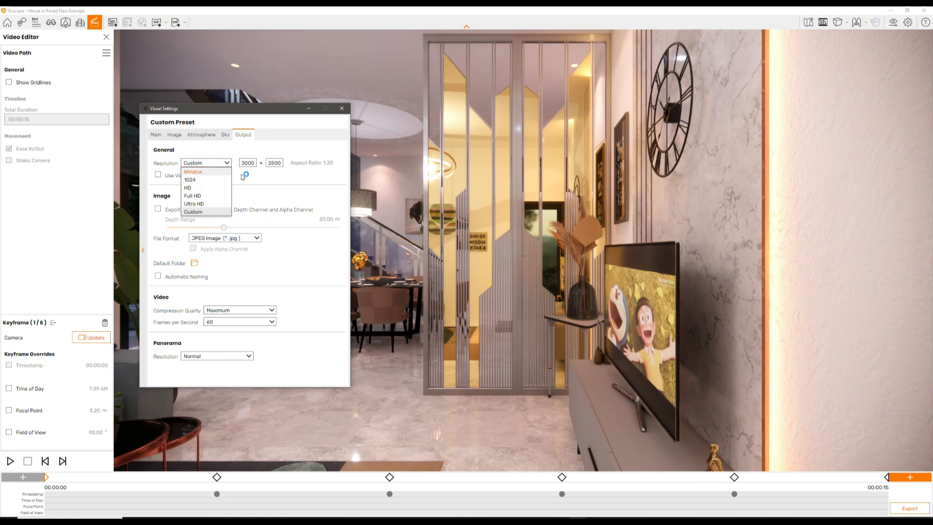
{"action": "left_click", "coordinate": [193, 196]}
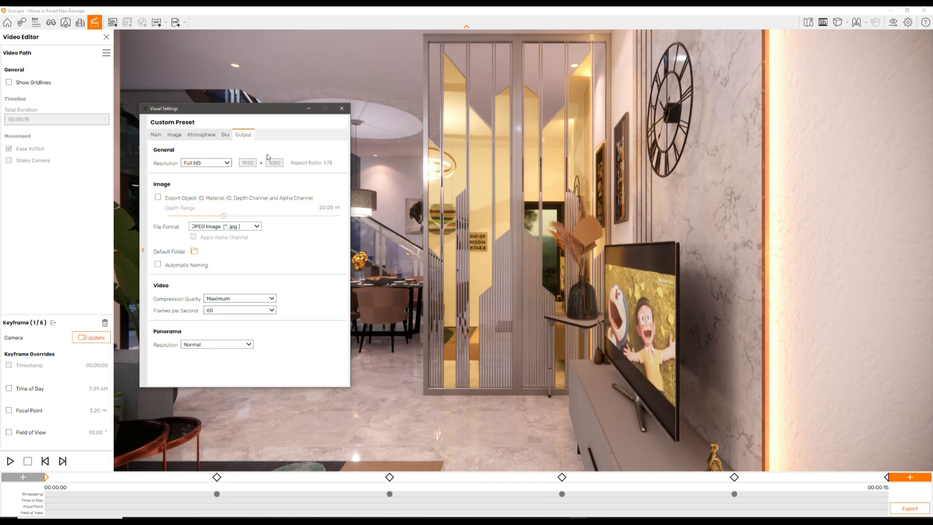
- Try the Ultra HD output resolution and switch it back to Full HD
{"action": "left_click", "coordinate": [225, 165]}
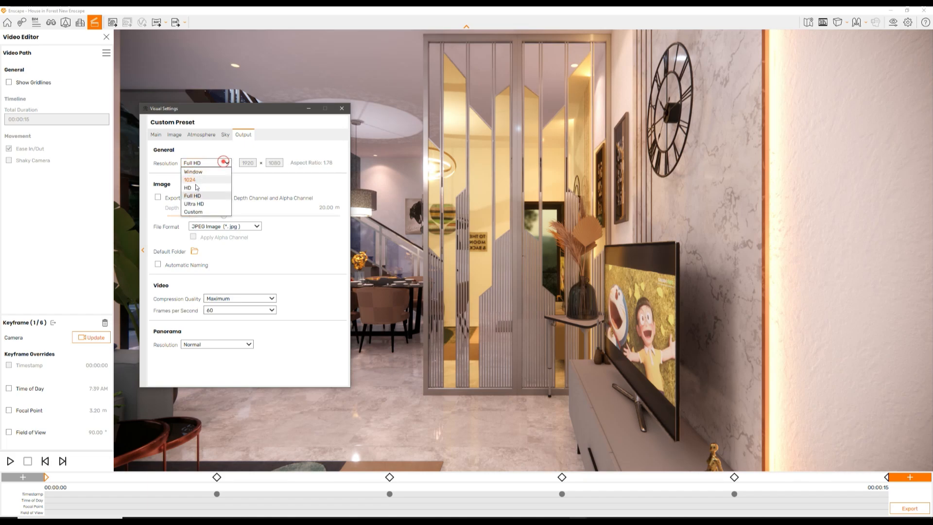
{"action": "left_click", "coordinate": [191, 204]}
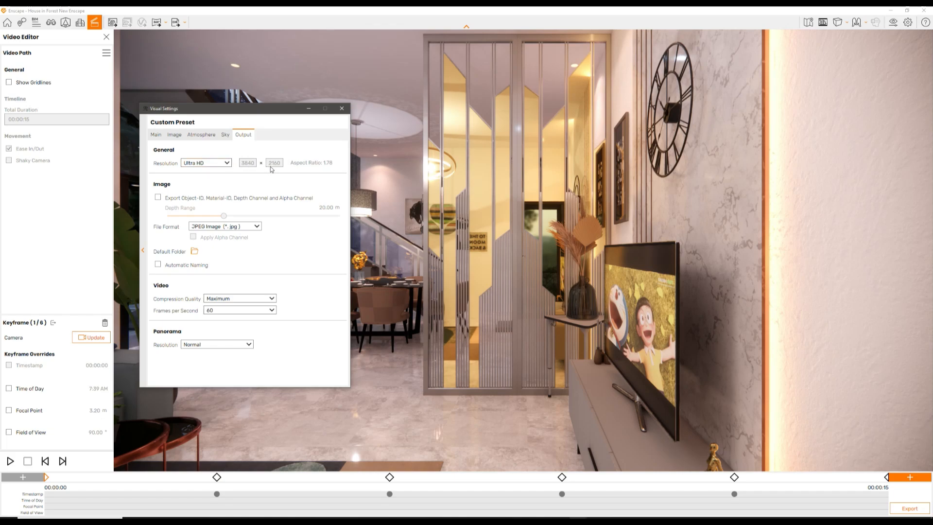
{"action": "left_click", "coordinate": [226, 163]}
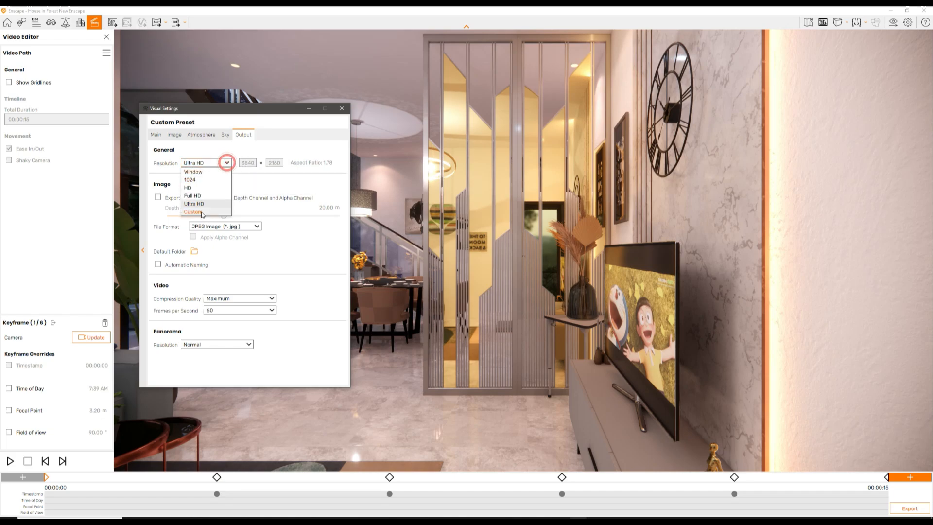
{"action": "left_click", "coordinate": [192, 195]}
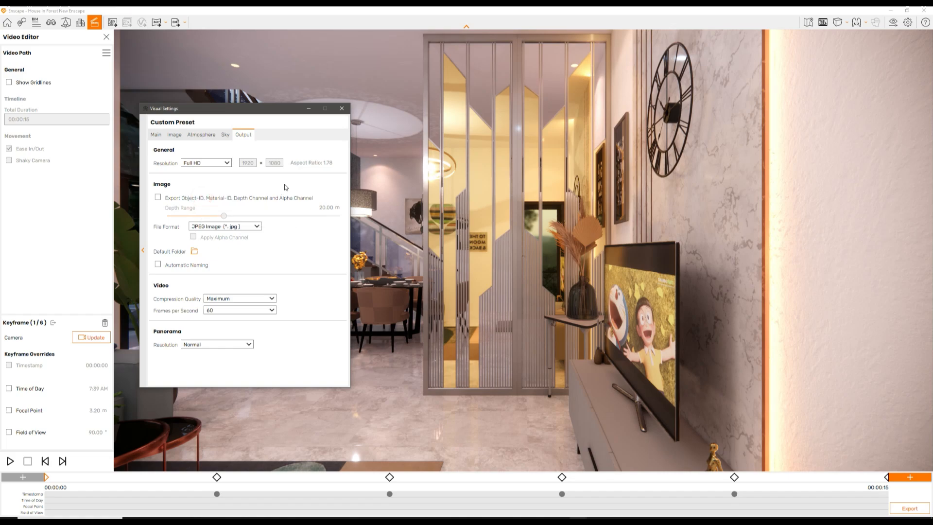
- Close the visual settings and preview the complete camera path again from the first keyframe
{"action": "left_click", "coordinate": [342, 107]}
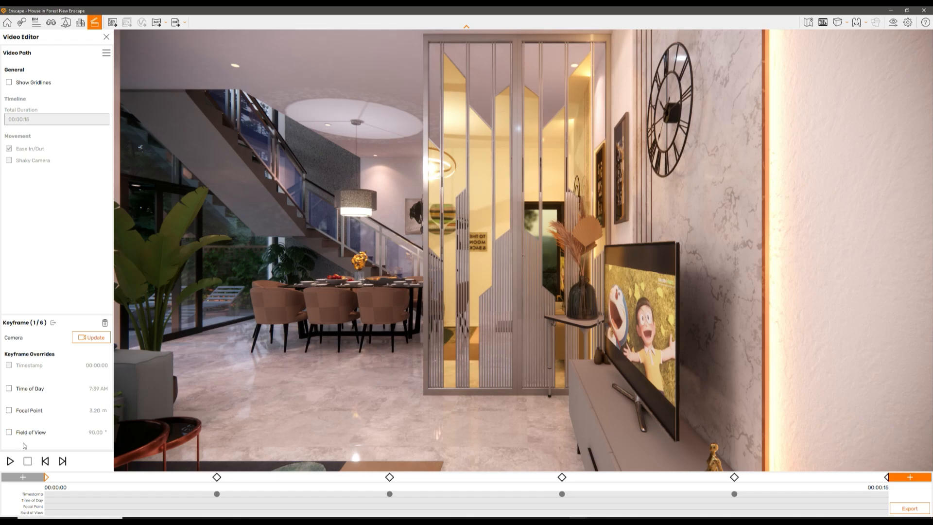
{"action": "left_click", "coordinate": [10, 461]}
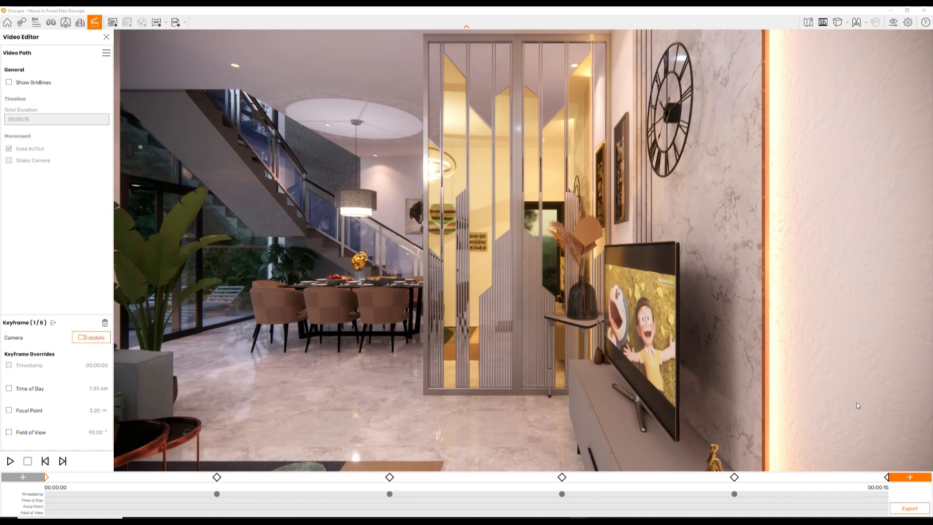
- Open the video export and cancel it, discard the current six-keyframe path and start a new video path
{"action": "left_click", "coordinate": [897, 510]}
{"action": "key", "text": "Escape"}
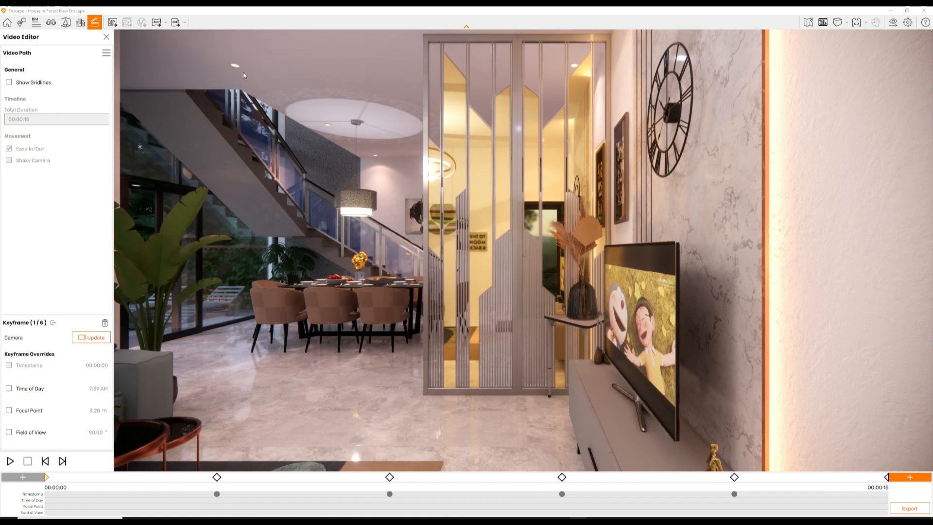
{"action": "left_click", "coordinate": [105, 56]}
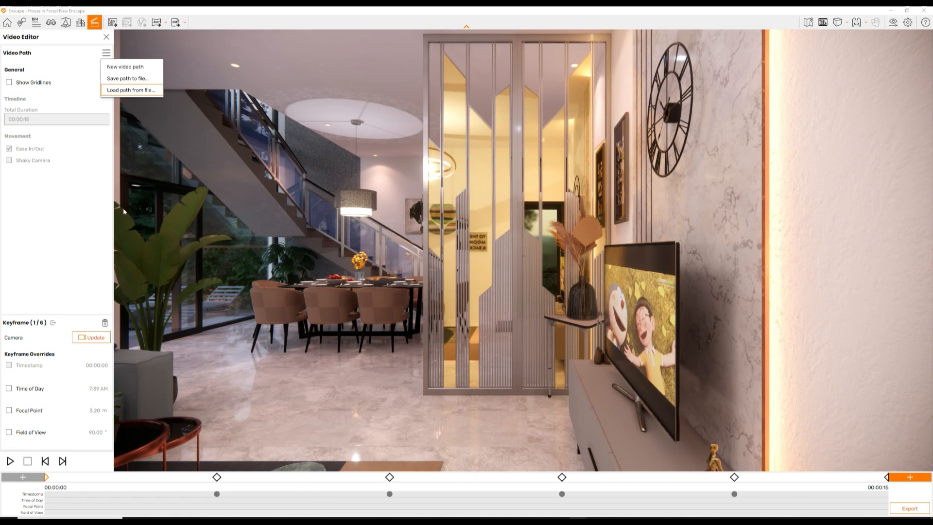
{"action": "left_click", "coordinate": [140, 69]}
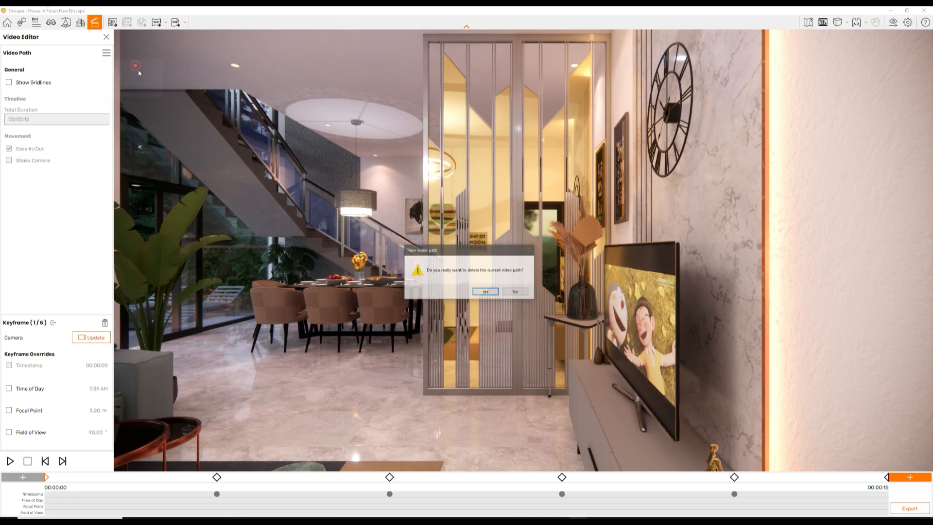
{"action": "left_click", "coordinate": [486, 292]}
- Move the camera to a low viewpoint behind the round copper coffee tables, looking toward the TV wall and partition screen
{"action": "mouse_move", "coordinate": [425, 373]}
{"action": "left_mouse_down"}
{"action": "mouse_move", "coordinate": [525, 389]}
{"action": "mouse_move", "coordinate": [435, 377]}
{"action": "left_mouse_up"}
{"action": "key", "text": "a"}
{"action": "key", "text": "w"}
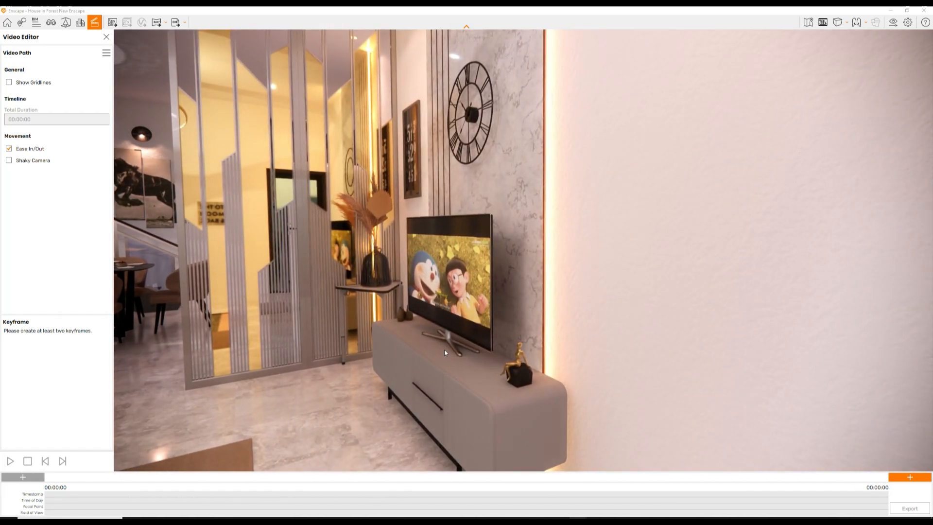
{"action": "left_click_drag", "start_coordinate": [403, 370], "coordinate": [430, 372]}
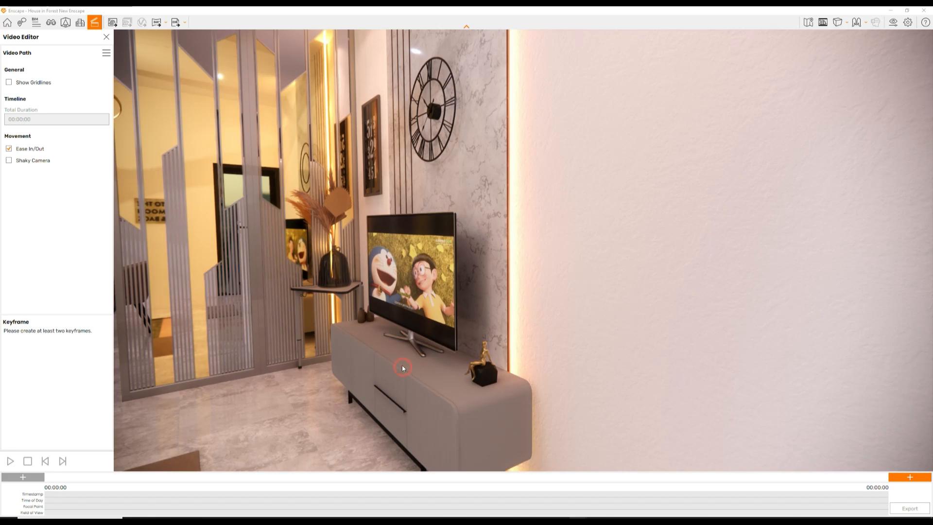
{"action": "key", "text": "a"}
{"action": "key", "text": "a"}
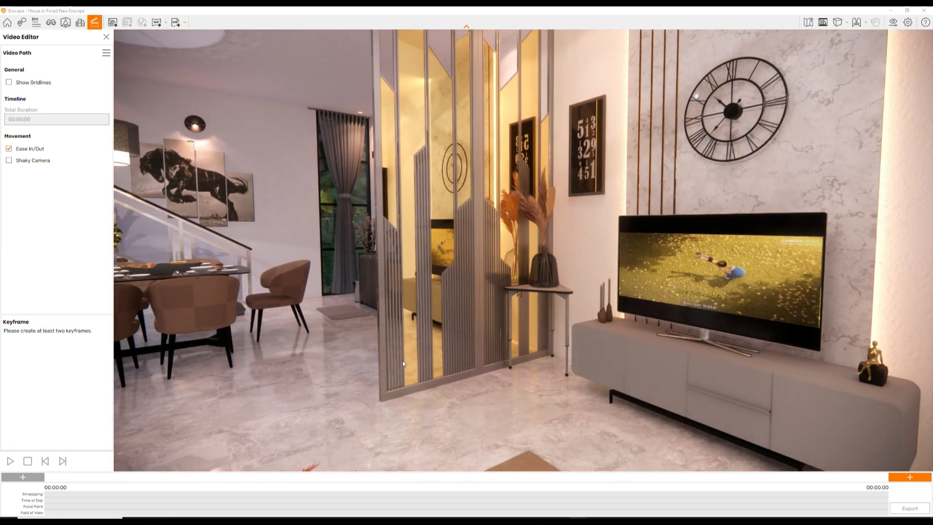
{"action": "key", "text": "e"}
{"action": "key", "text": "q"}
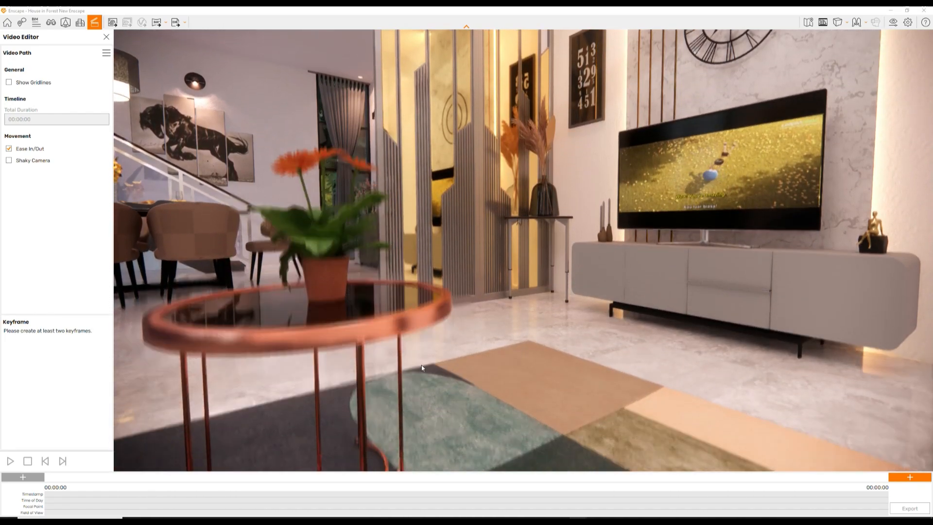
{"action": "key", "text": "d"}
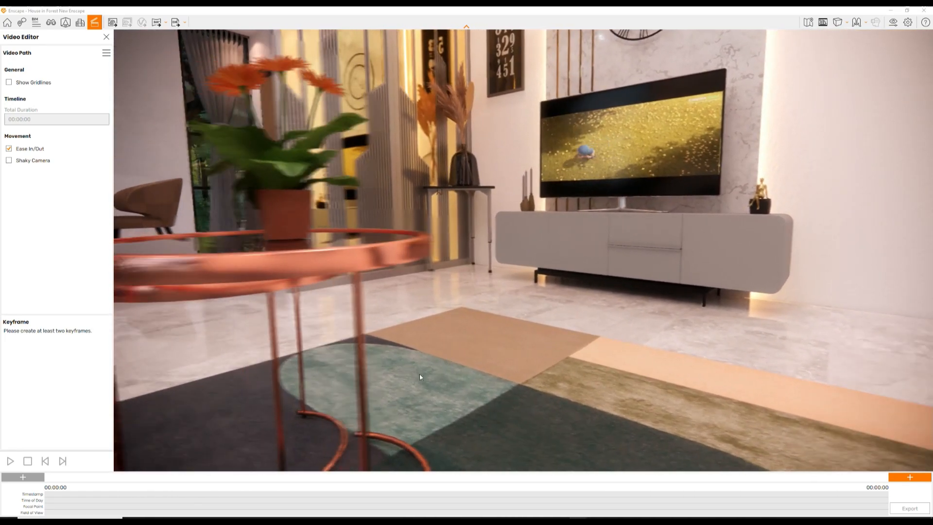
{"action": "key", "text": "a"}
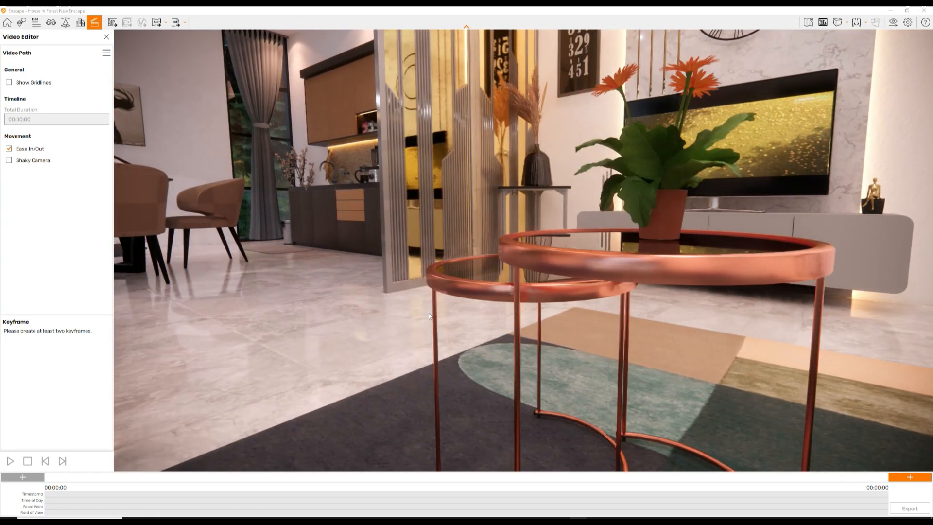
{"action": "right_click_drag", "start_coordinate": [429, 316], "coordinate": [462, 328]}
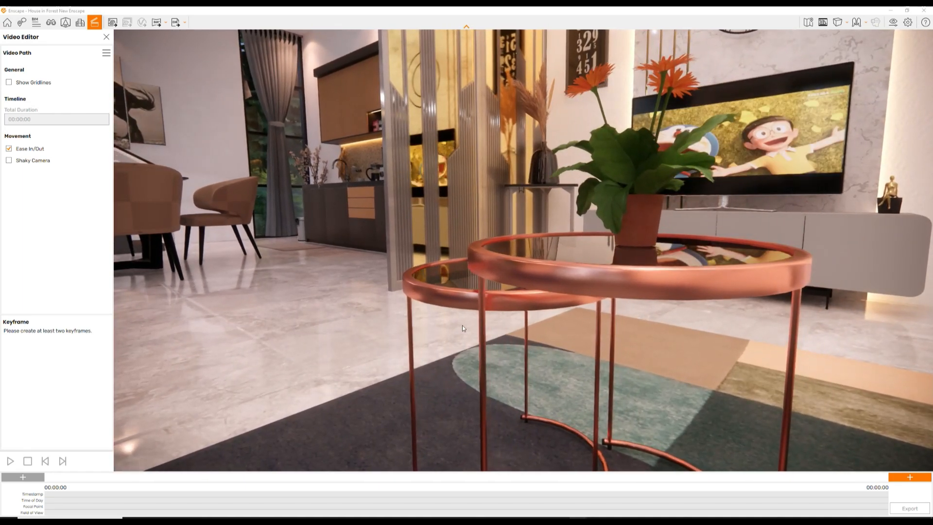
{"action": "left_click_drag", "start_coordinate": [462, 328], "coordinate": [509, 289]}
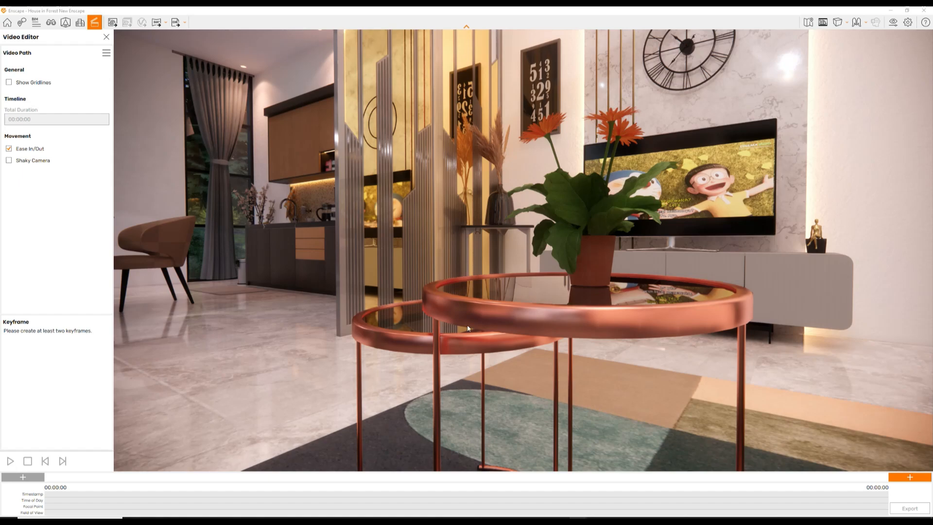
- Fine-tune the camera's height, distance and sideways position so the potted plant on the coffee table is centred in the foreground
{"action": "key", "text": "q"}
{"action": "key", "text": "e"}
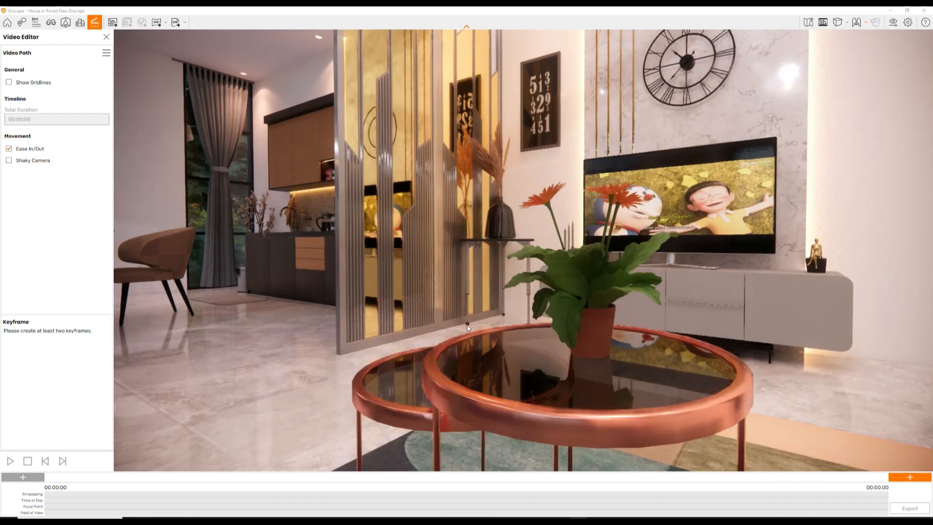
{"action": "key", "text": "q"}
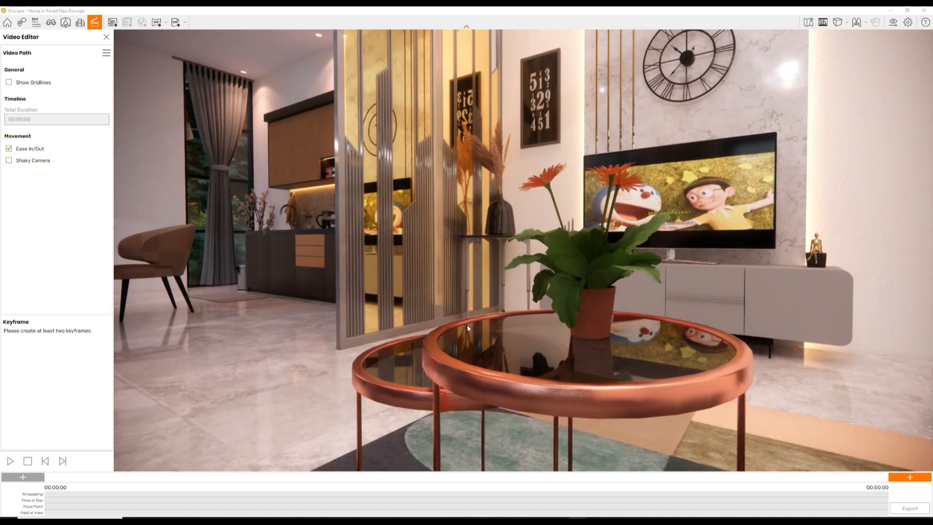
{"action": "key", "text": "a"}
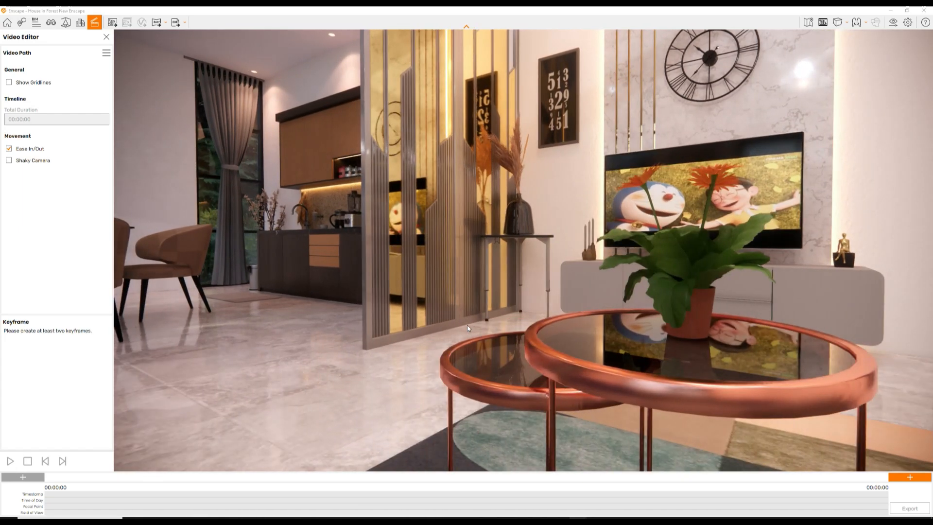
{"action": "key", "text": "d"}
{"action": "key", "text": "a"}
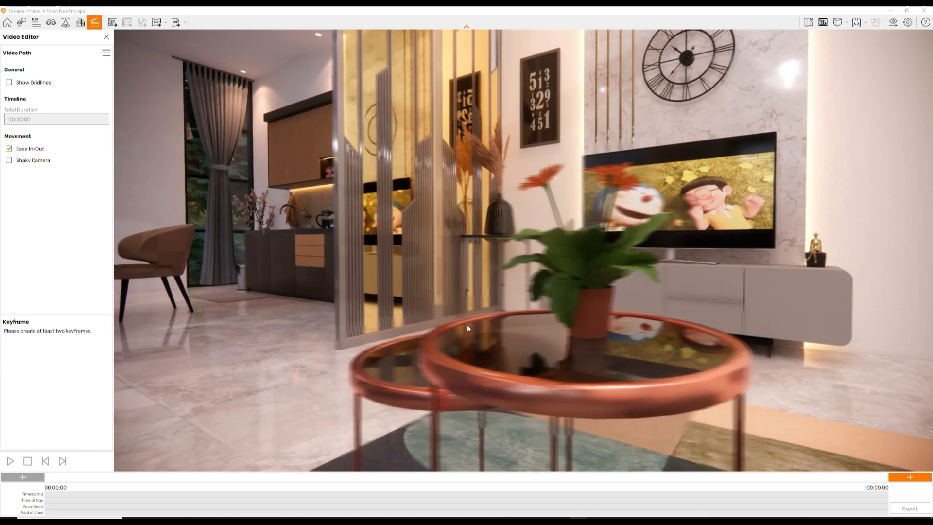
{"action": "key", "text": "w"}
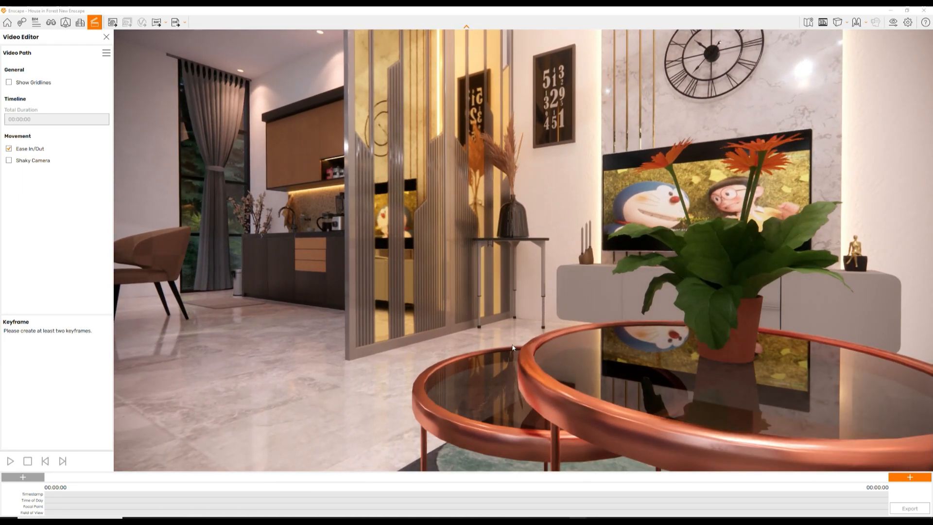
{"action": "key", "text": "d"}
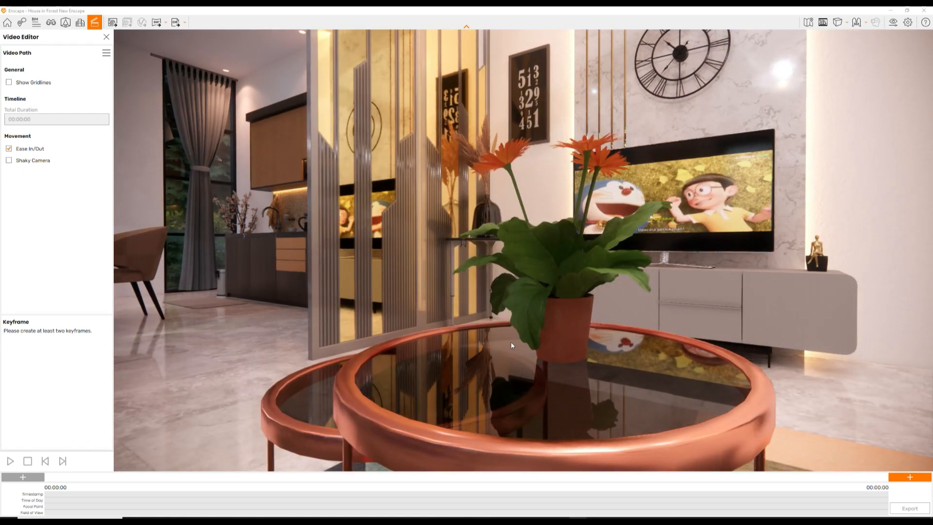
{"action": "key", "text": "d"}
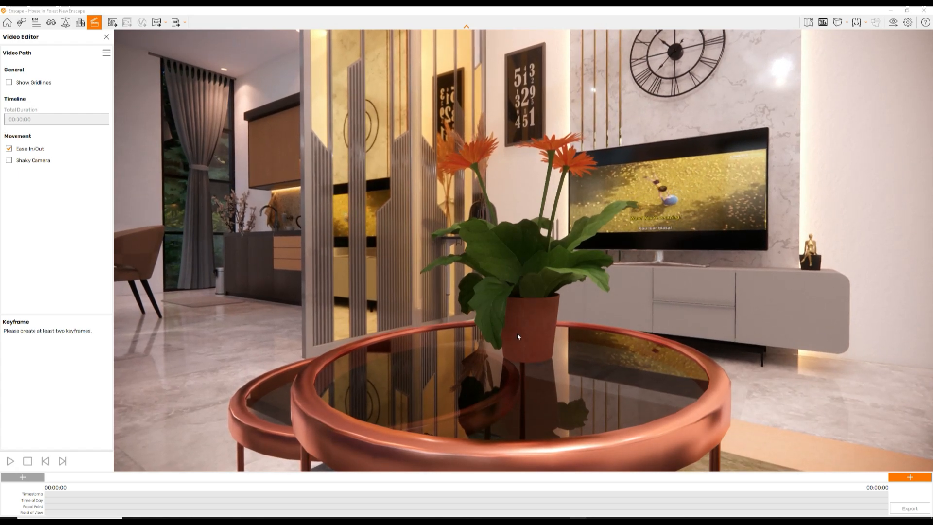
{"action": "key", "text": "e"}
{"action": "key", "text": "q"}
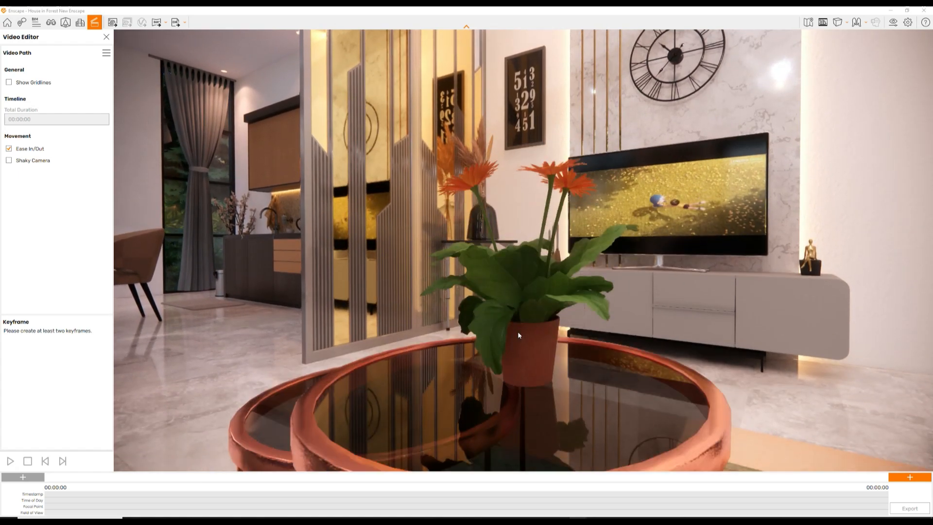
{"action": "key", "text": "q"}
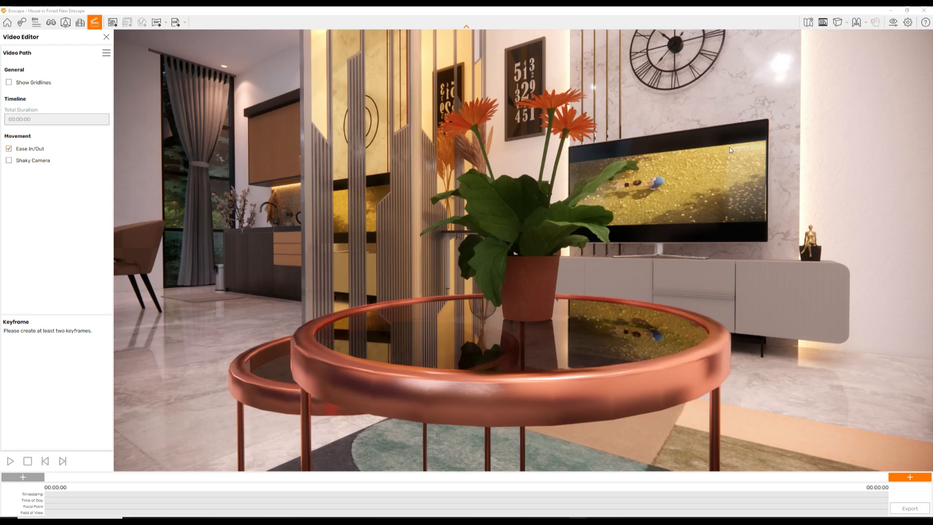
- Review the main and atmosphere visual settings and close them without changes
{"action": "left_click", "coordinate": [893, 23]}
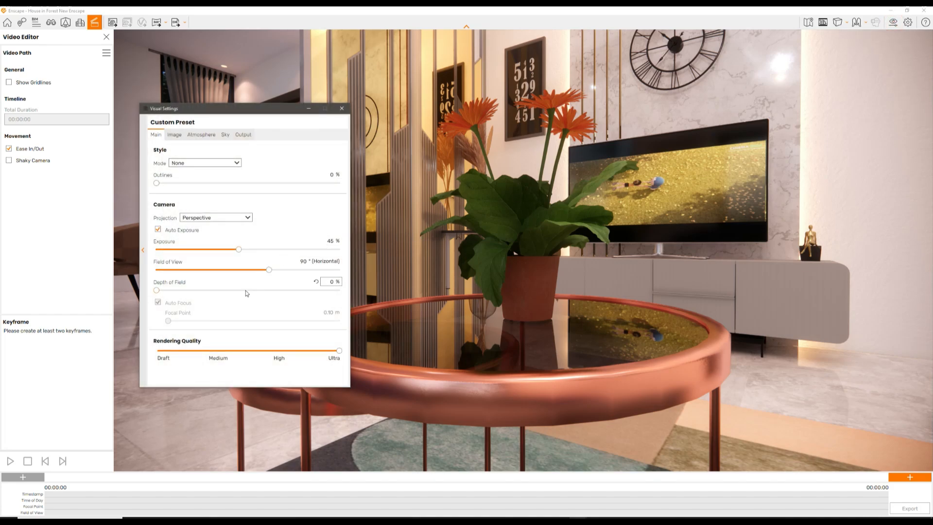
{"action": "left_click", "coordinate": [196, 135]}
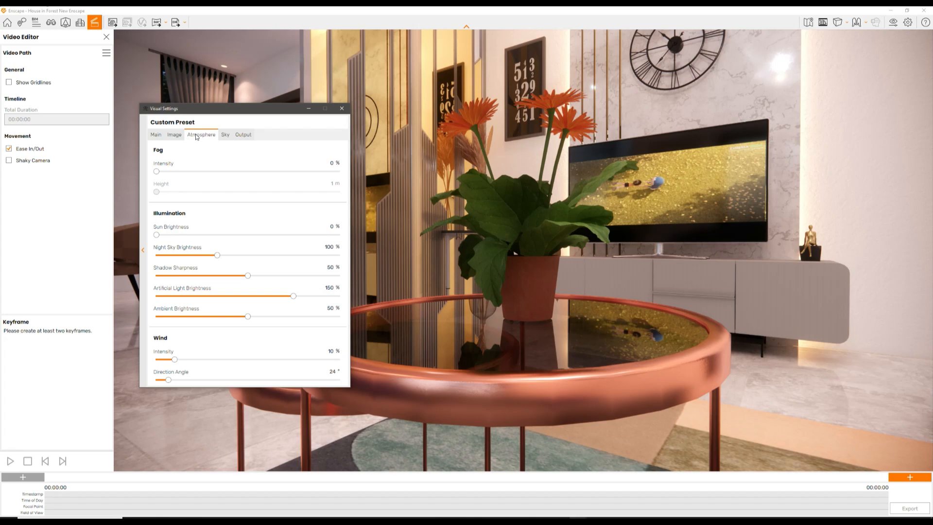
{"action": "left_click", "coordinate": [342, 109]}
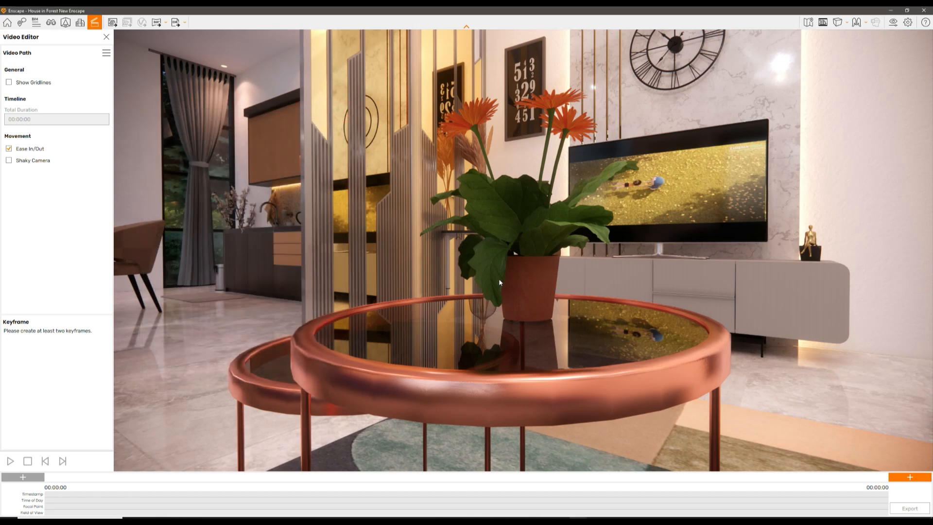
- Add a start keyframe at the centred plant view and an end keyframe after sliding the camera right until the plant stands left of the TV cabinet
{"action": "left_click", "coordinate": [21, 477]}
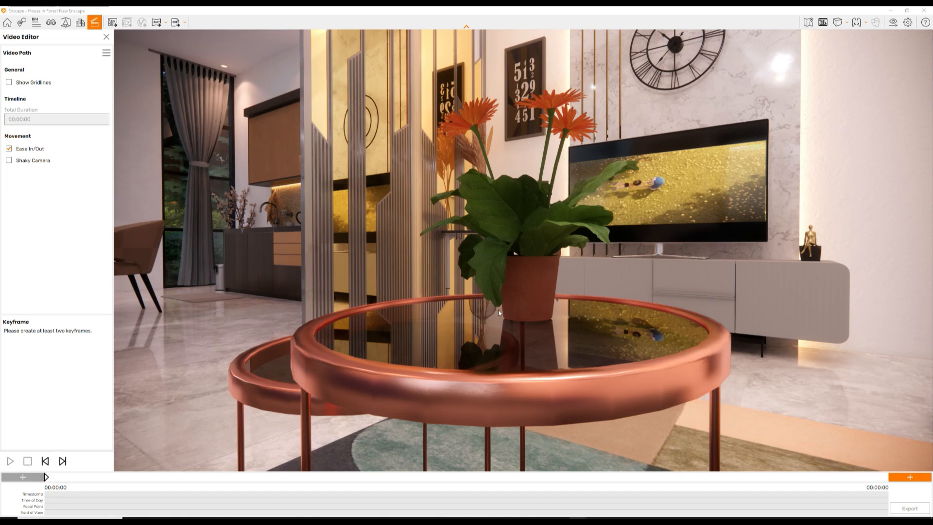
{"action": "key", "text": "d"}
{"action": "key", "text": "d"}
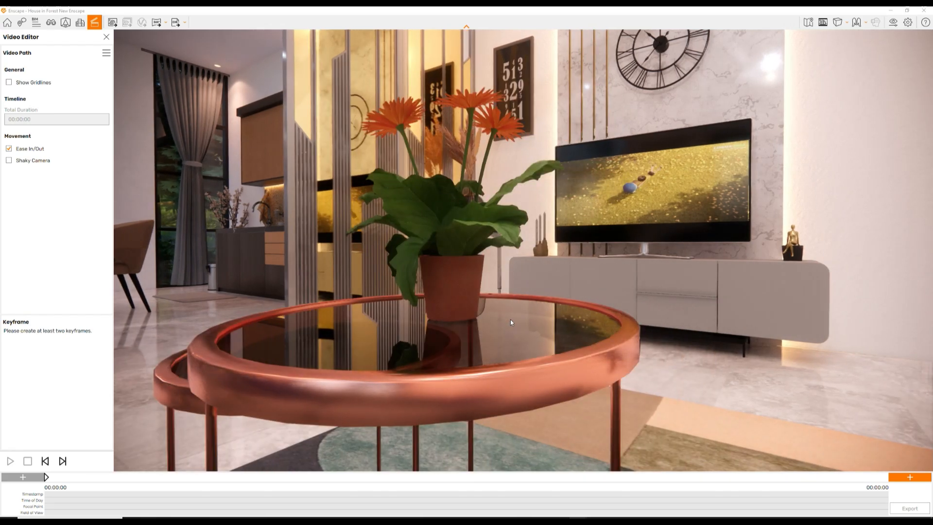
{"action": "key", "text": "d"}
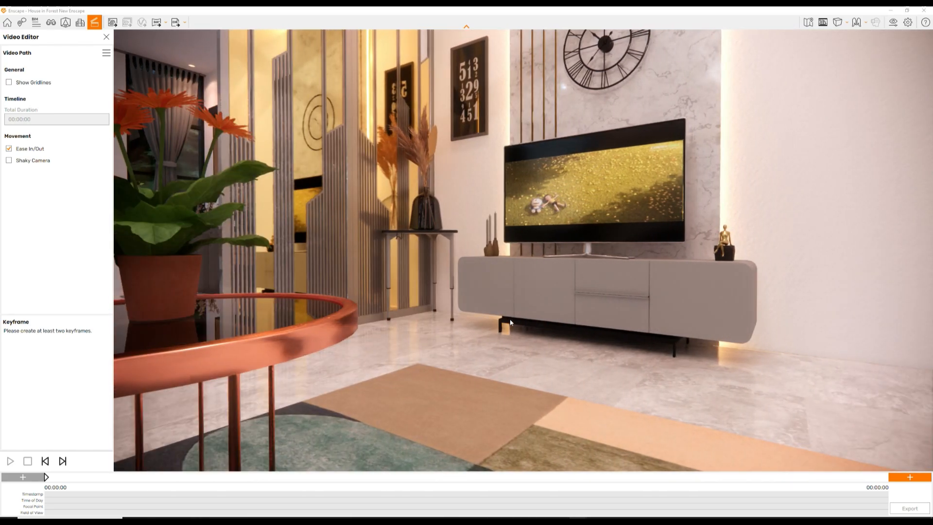
{"action": "key", "text": "d"}
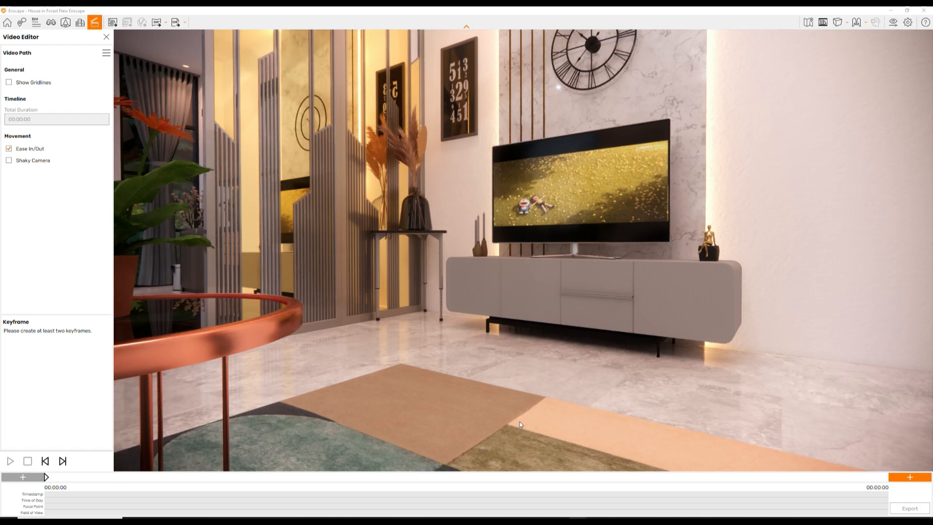
{"action": "key", "text": "a"}
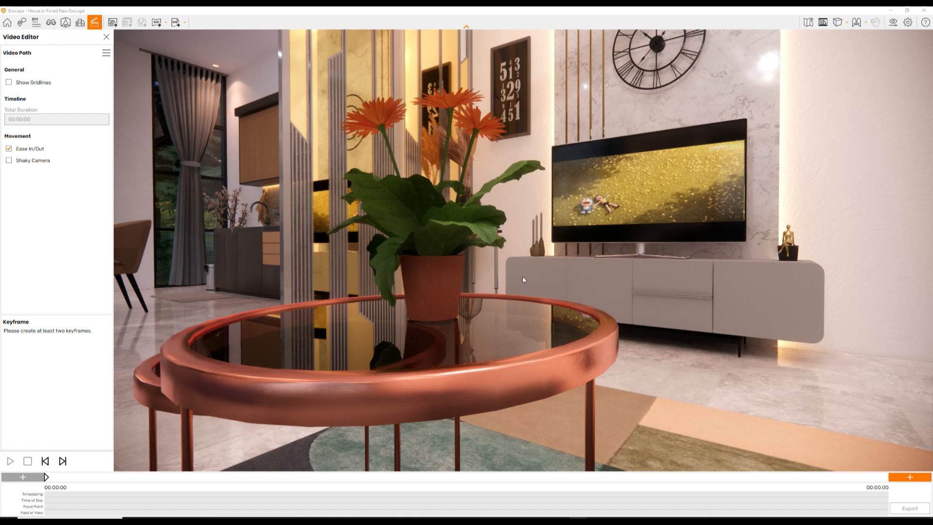
{"action": "key", "text": "d"}
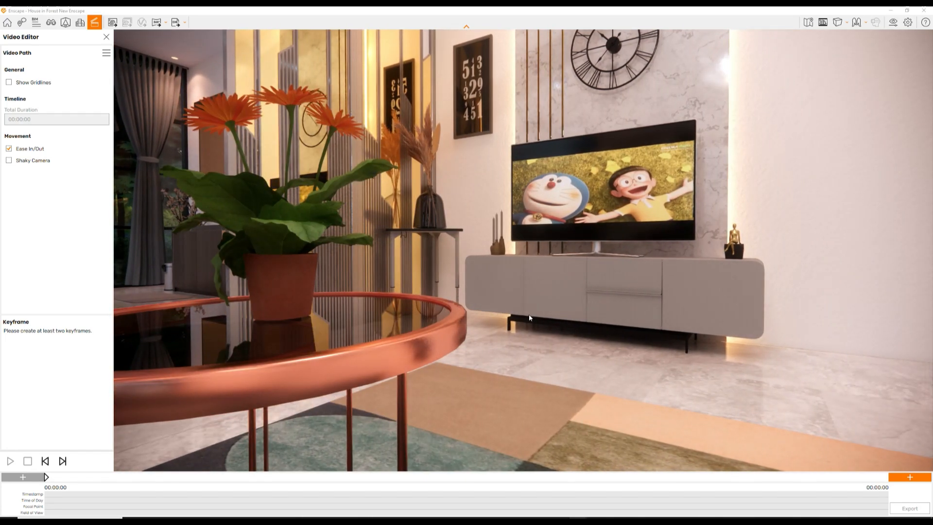
{"action": "left_click", "coordinate": [910, 477]}
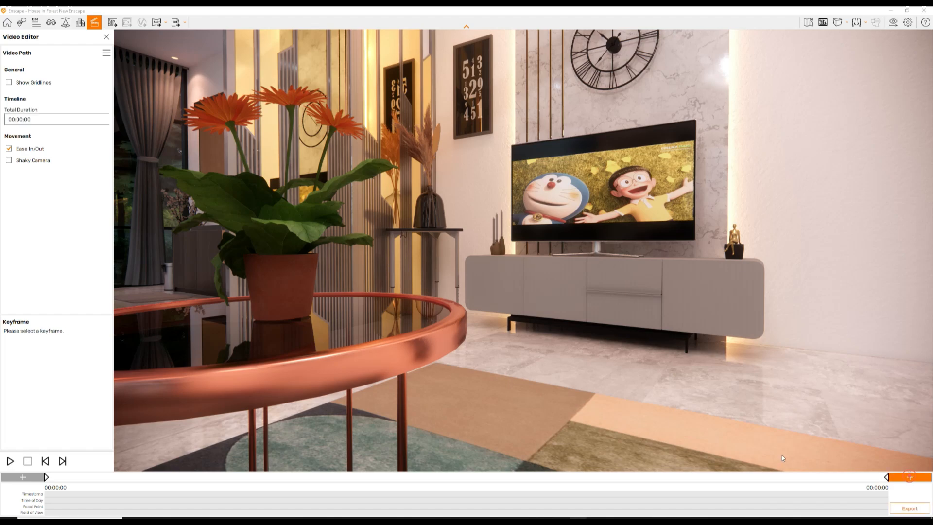
- Set the video path's total duration to 6 seconds
{"action": "left_click", "coordinate": [38, 116]}
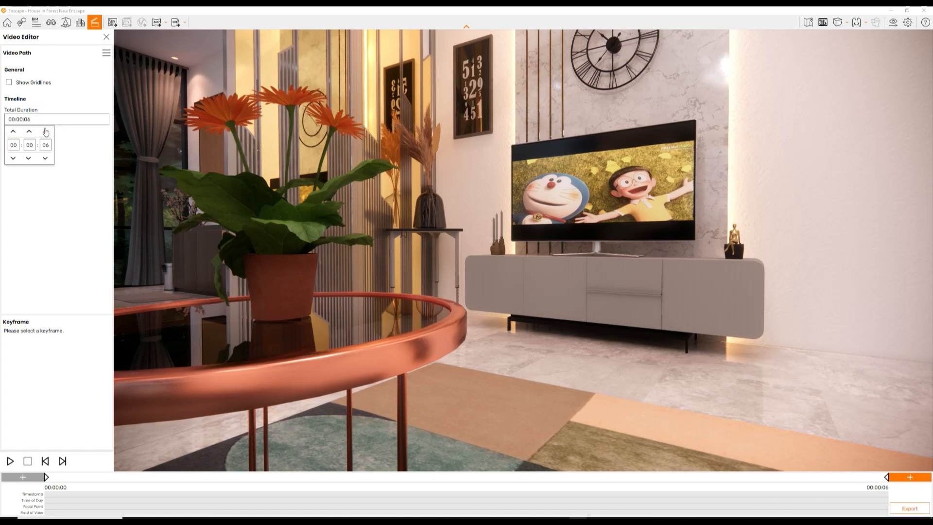
{"action": "left_click", "coordinate": [85, 214]}
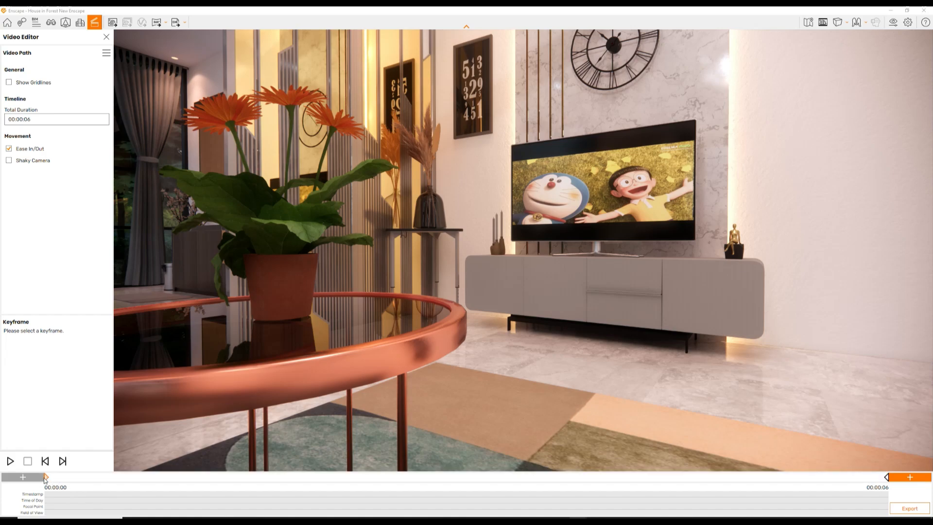
- Preview the new camera path and check the views stored in its first and last keyframes
{"action": "left_click", "coordinate": [11, 461]}
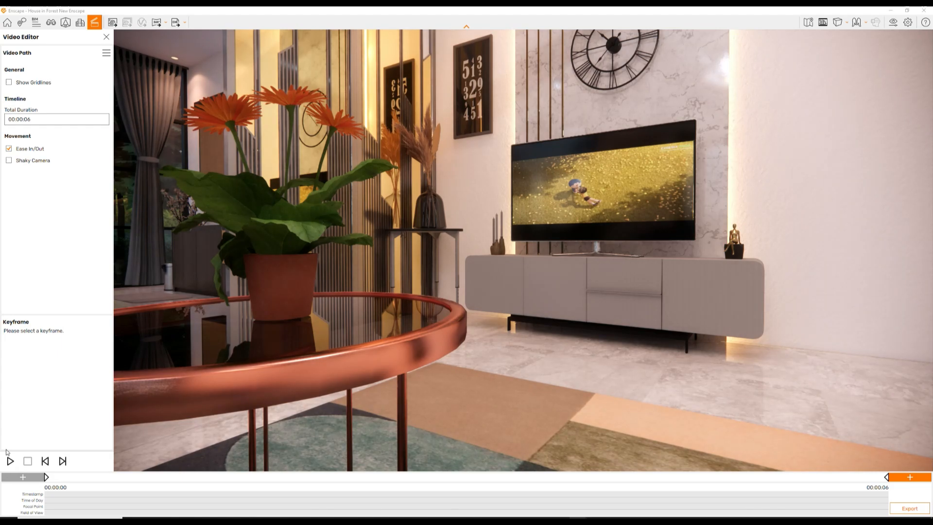
{"action": "left_click", "coordinate": [46, 477]}
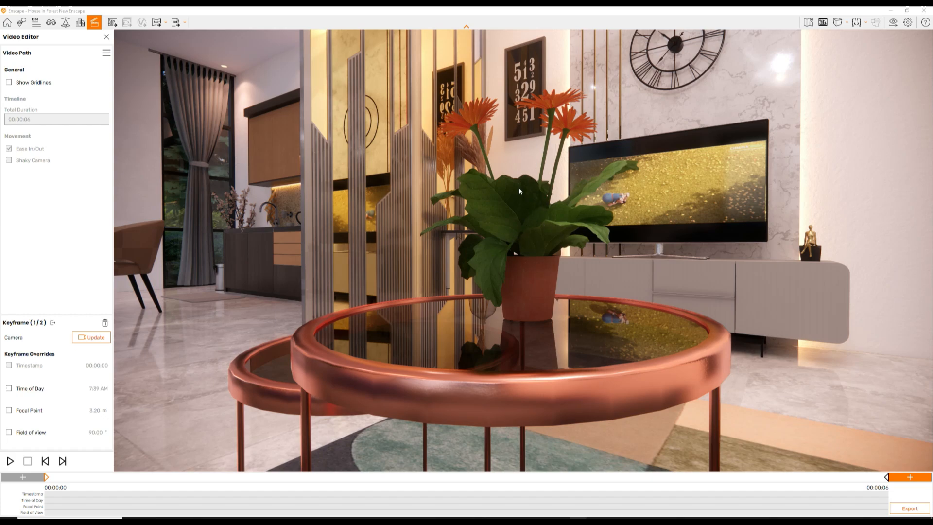
{"action": "left_click", "coordinate": [888, 479]}
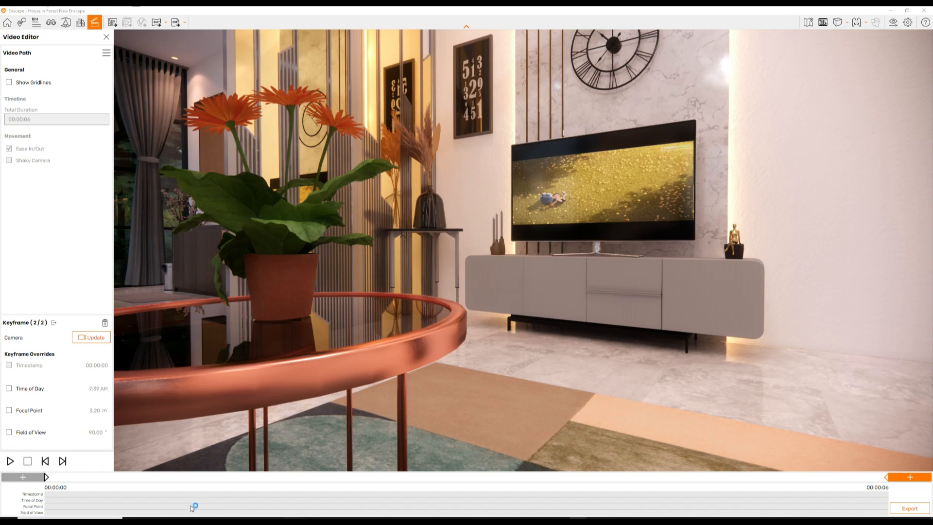
- Enable the focal point override on the first keyframe and set the camera's depth of field to 15% in the visual settings
{"action": "left_click", "coordinate": [46, 477]}
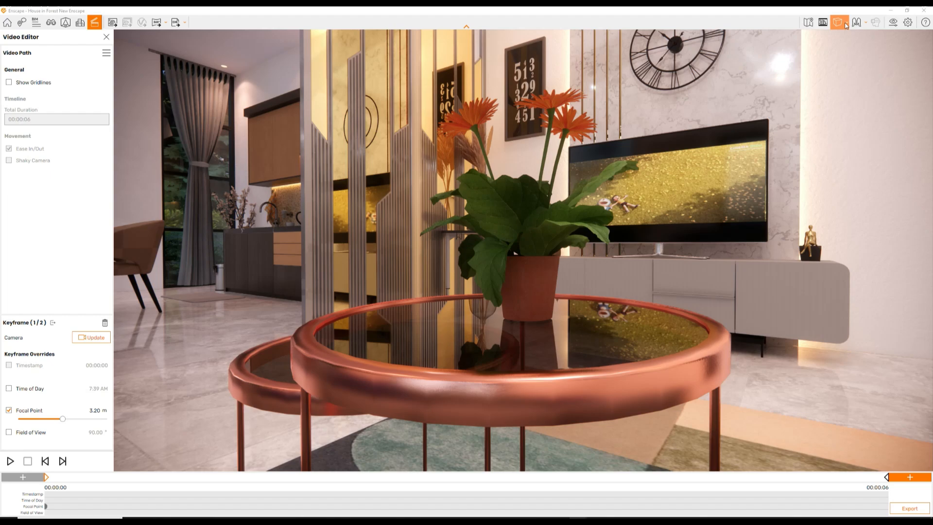
{"action": "left_click", "coordinate": [894, 22]}
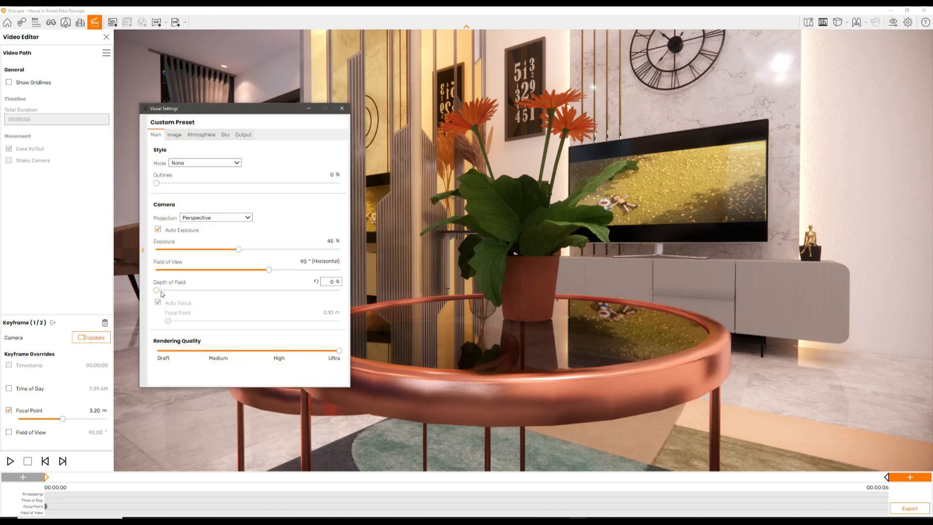
{"action": "left_click", "coordinate": [331, 281]}
{"action": "type", "text": "1"}
{"action": "key", "text": "Return"}
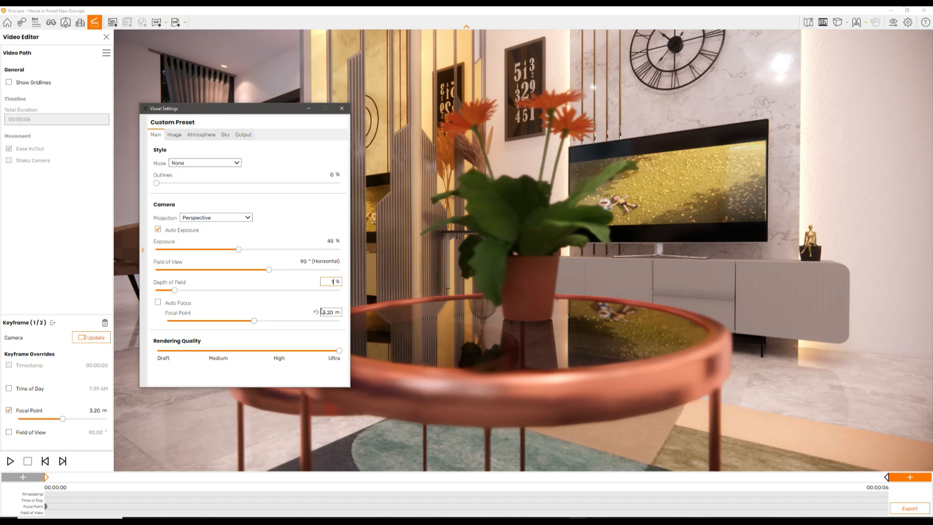
{"action": "type", "text": "5"}
{"action": "key", "text": "Return"}
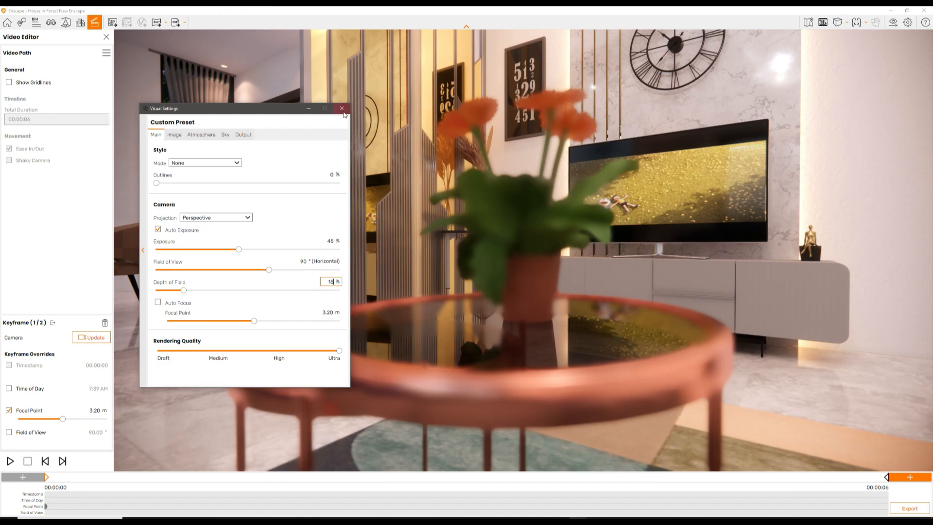
{"action": "left_click", "coordinate": [342, 108]}
- Set the first keyframe's focal point to 0.51 m so the potted plant is in focus, and update the keyframe
{"action": "left_click_drag", "start_coordinate": [62, 419], "coordinate": [42, 424]}
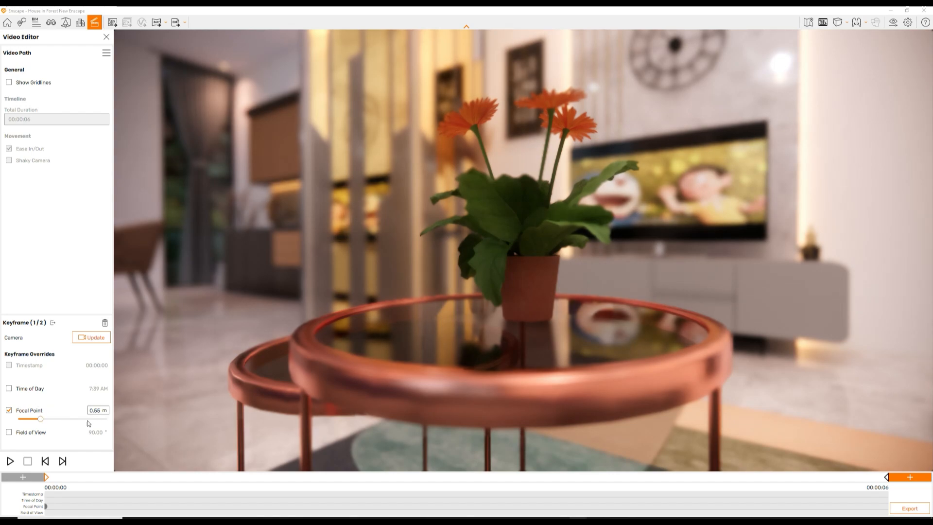
{"action": "left_click_drag", "start_coordinate": [42, 423], "coordinate": [41, 427]}
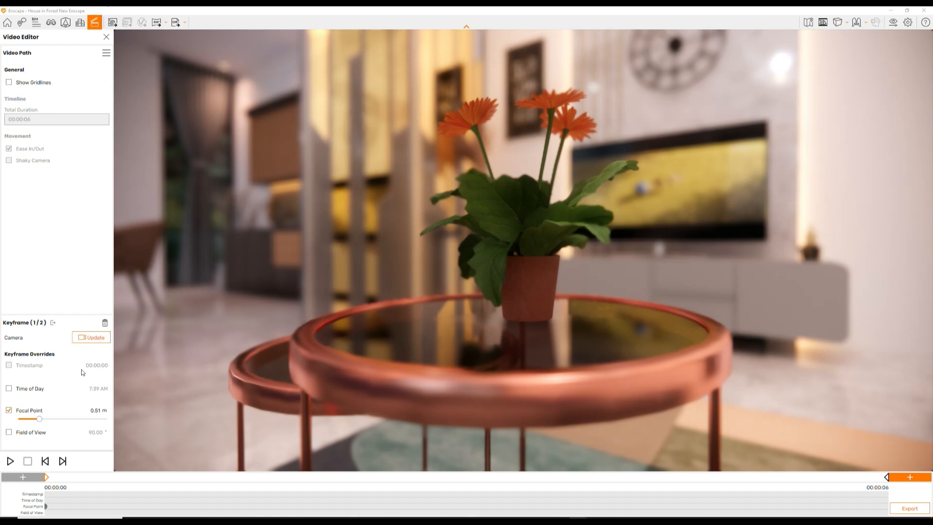
{"action": "left_click", "coordinate": [95, 338]}
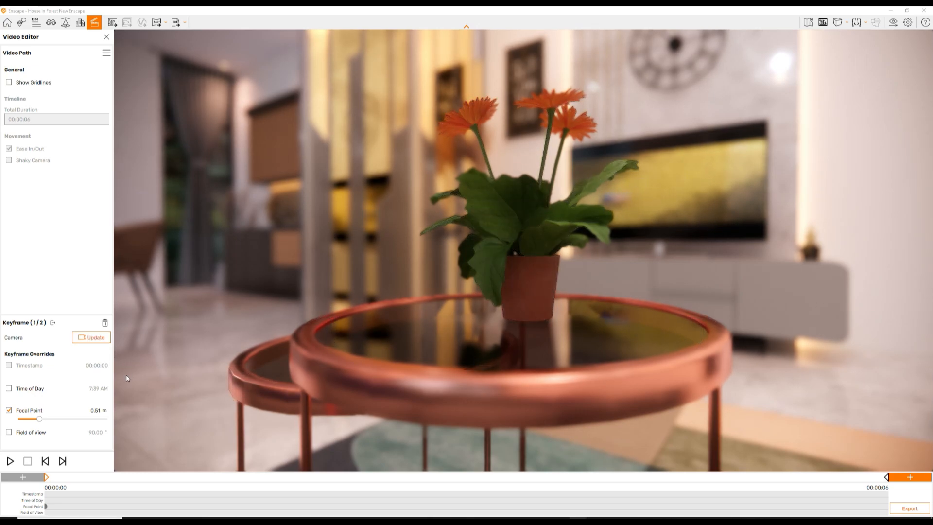
- Override the last keyframe's focal point with 2.62 m to focus on the TV wall, and update the keyframe
{"action": "left_click", "coordinate": [888, 480]}
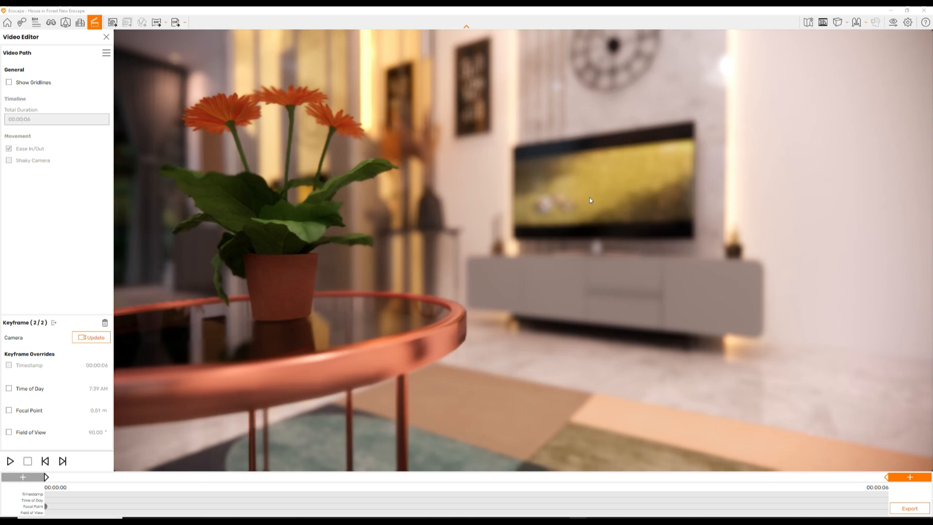
{"action": "left_click", "coordinate": [10, 411]}
{"action": "left_click_drag", "start_coordinate": [34, 419], "coordinate": [63, 420]}
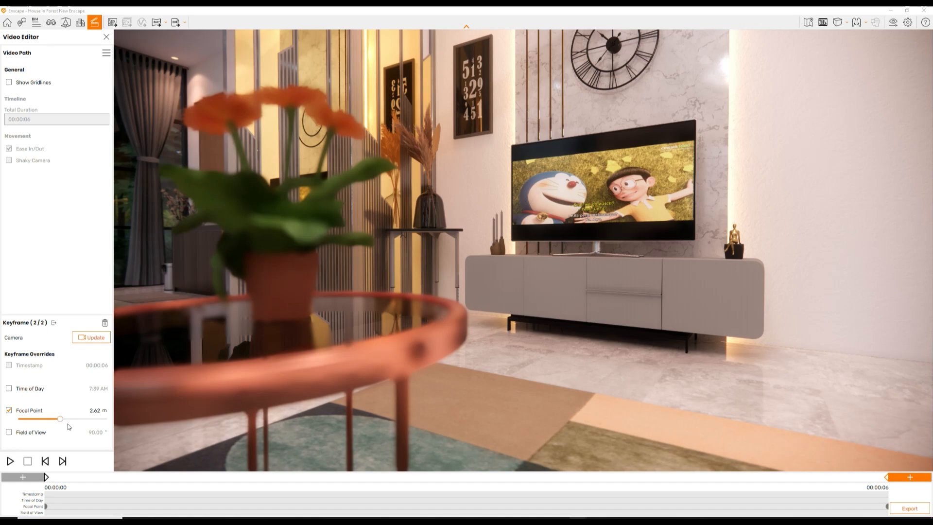
{"action": "left_click", "coordinate": [91, 340]}
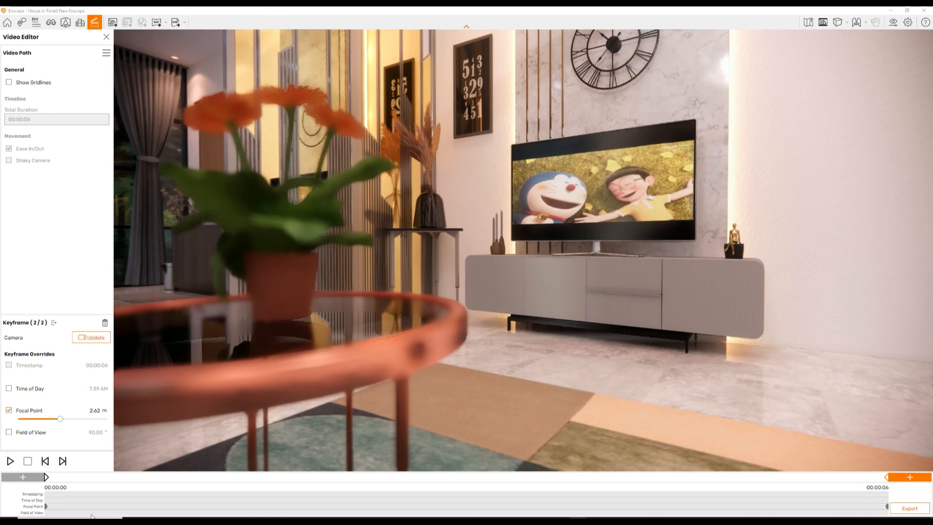
- Preview the focus shift along the camera path from the first keyframe, playing it twice
{"action": "left_click", "coordinate": [46, 480]}
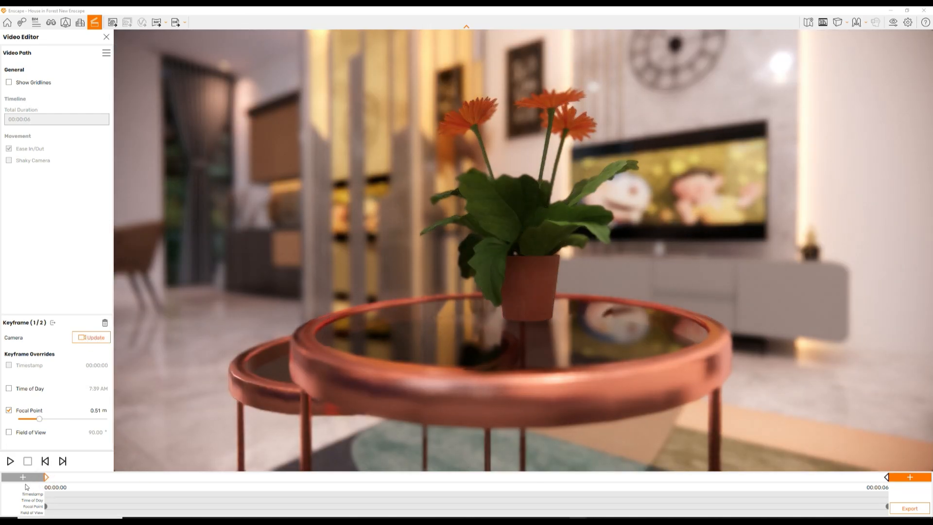
{"action": "left_click", "coordinate": [10, 461]}
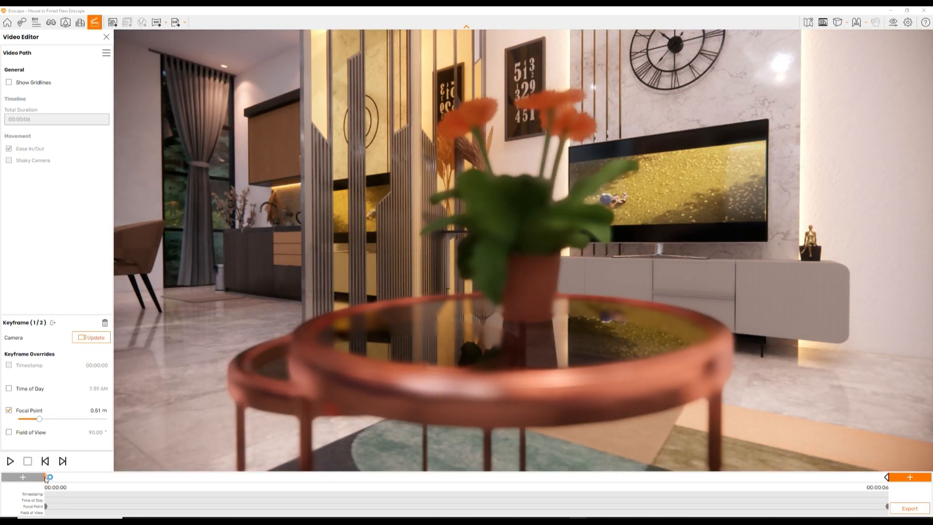
{"action": "left_click", "coordinate": [46, 477]}
{"action": "left_click", "coordinate": [10, 461]}
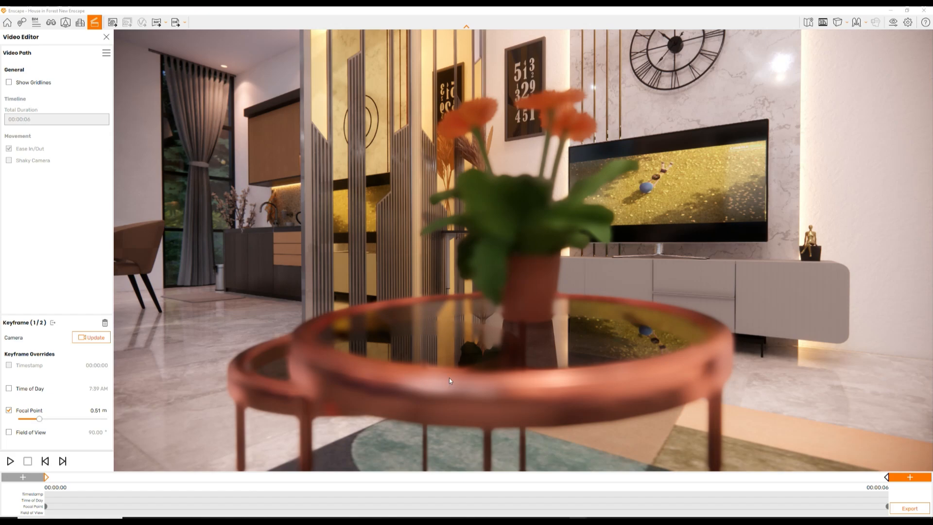
- Slide the camera right until the plant stands left of the TV and insert a keyframe between the start and end keyframes
{"action": "left_click", "coordinate": [471, 285]}
{"action": "key", "text": "d"}
{"action": "key", "text": "d"}
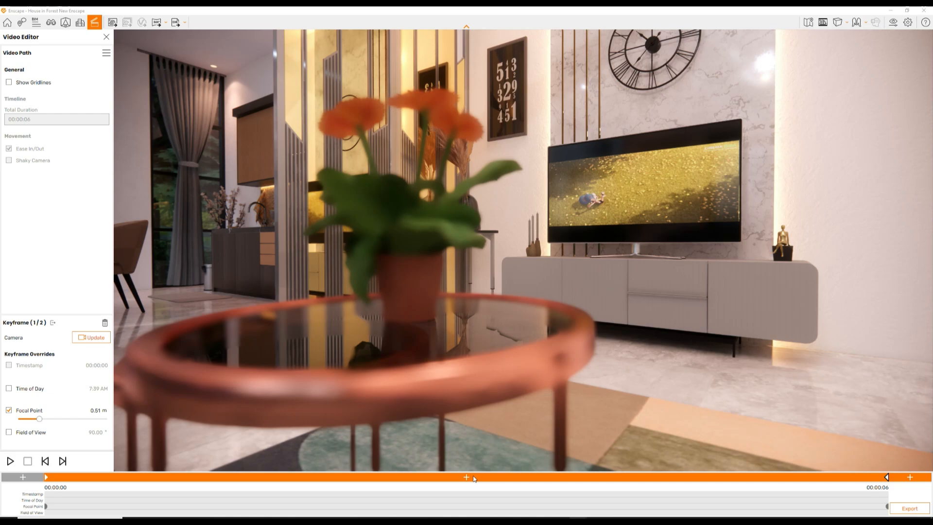
{"action": "left_click", "coordinate": [473, 478]}
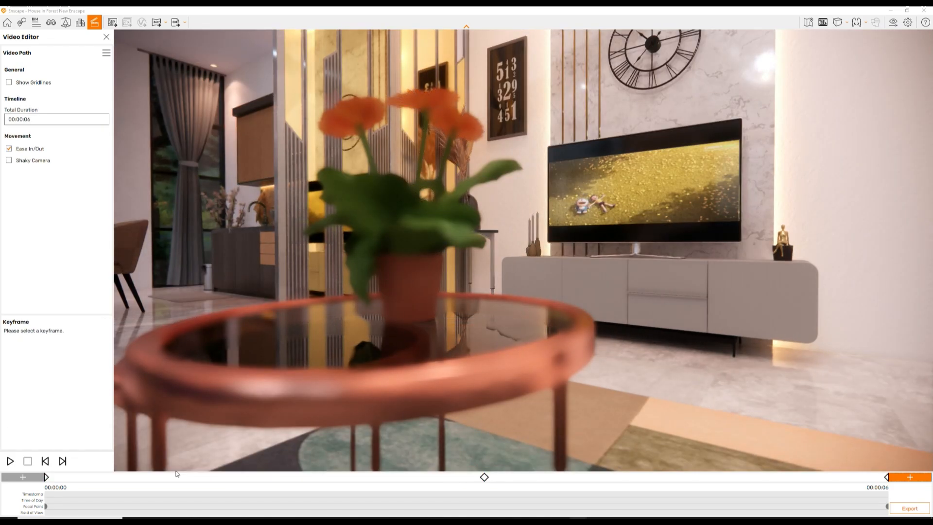
- Check the views stored in the middle, last and first keyframes and preview the path from the start
{"action": "left_click", "coordinate": [484, 478]}
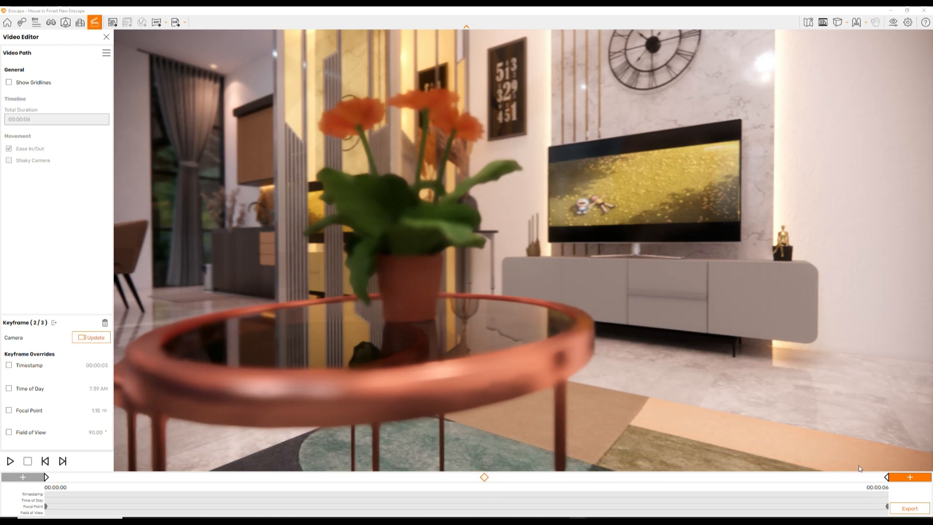
{"action": "left_click", "coordinate": [885, 477]}
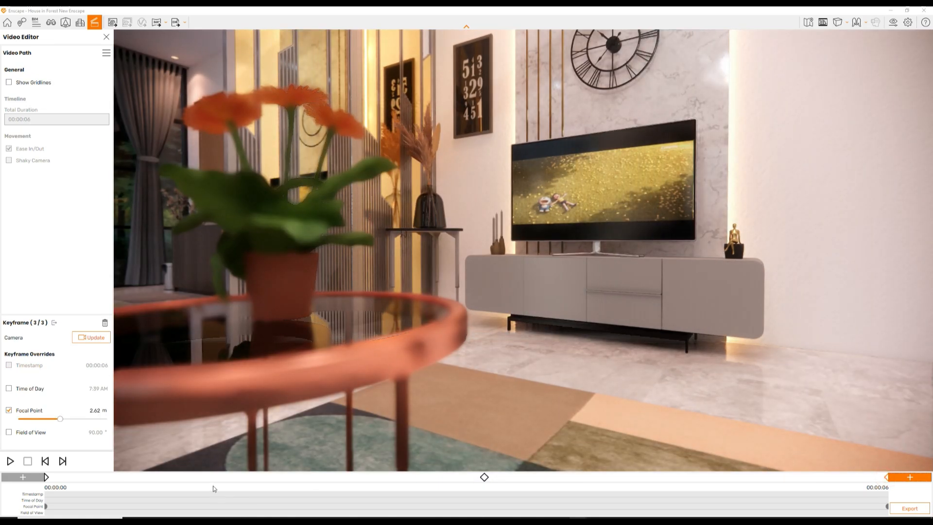
{"action": "left_click", "coordinate": [46, 477]}
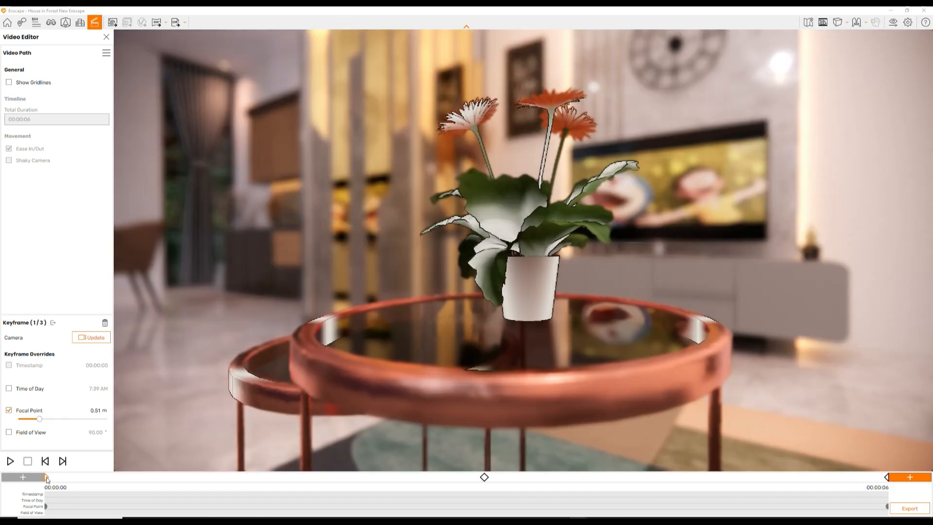
{"action": "left_click", "coordinate": [8, 464]}
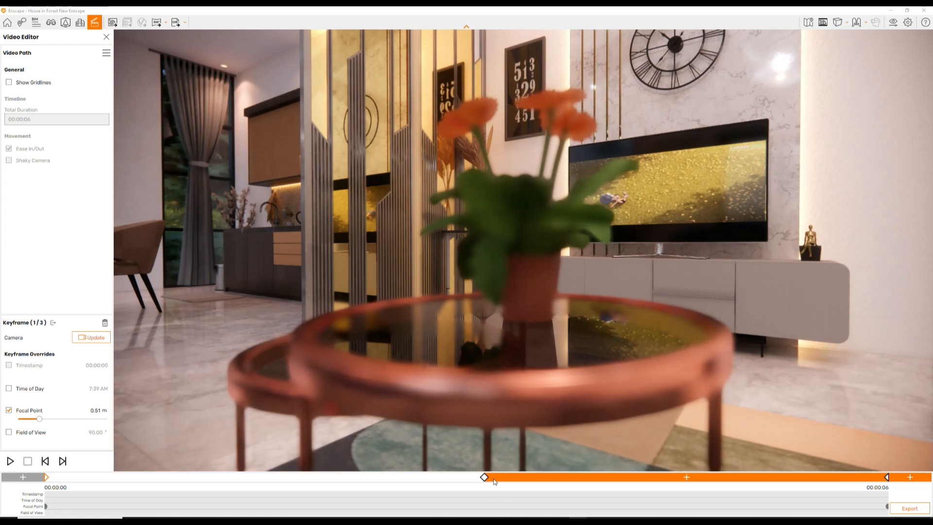
- Override the middle keyframe's focal point with 0.55 m to keep the plant in focus, and update the keyframe
{"action": "left_click", "coordinate": [484, 477]}
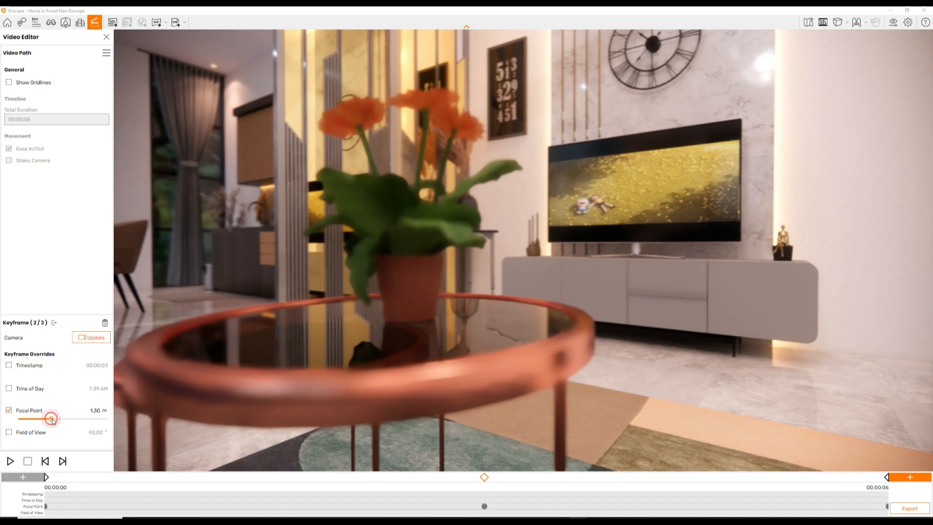
{"action": "left_click_drag", "start_coordinate": [50, 418], "coordinate": [47, 426]}
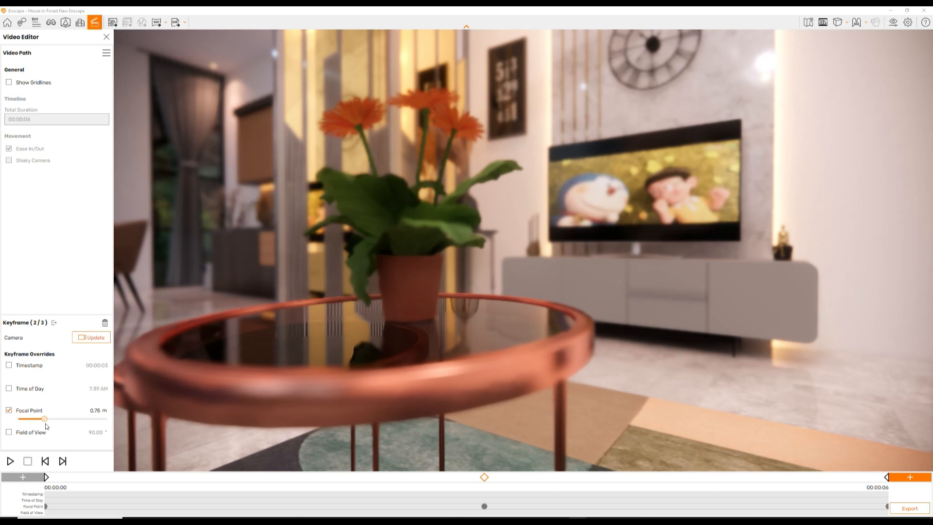
{"action": "left_click_drag", "start_coordinate": [47, 426], "coordinate": [42, 427]}
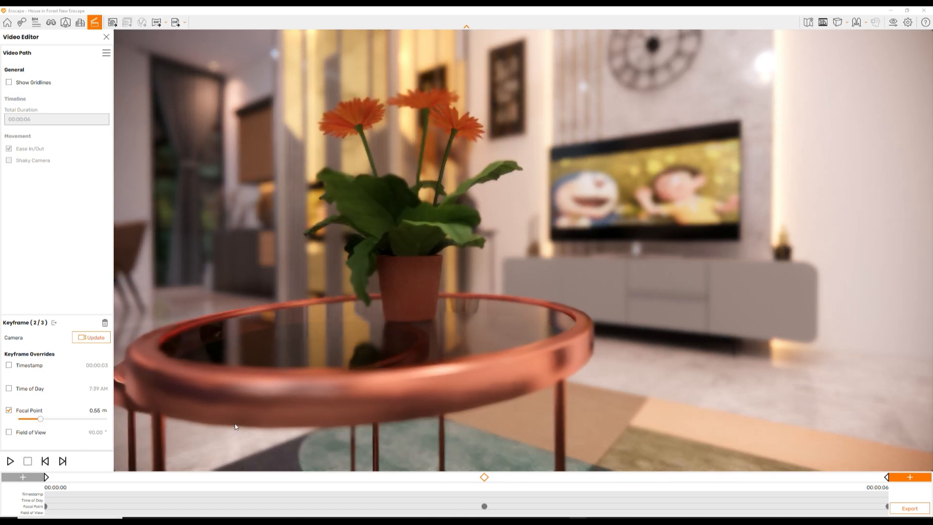
{"action": "left_click", "coordinate": [93, 339]}
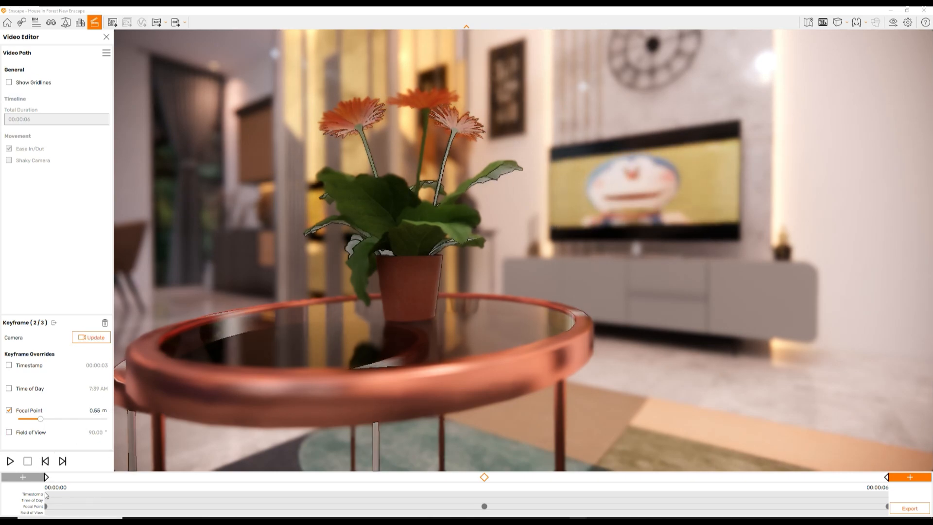
- Preview the three-keyframe path from the first keyframe with the middle keyframe's adjusted focus
{"action": "left_click", "coordinate": [46, 477]}
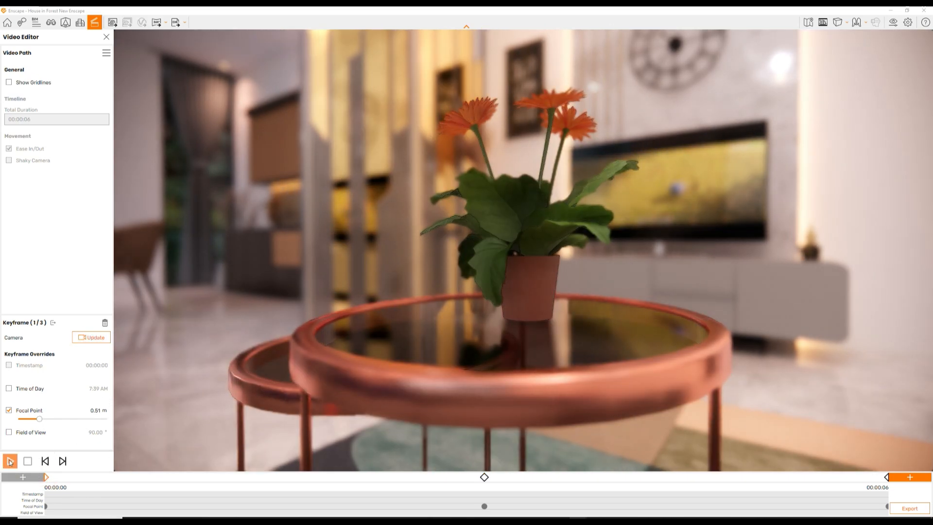
{"action": "left_click", "coordinate": [10, 460]}
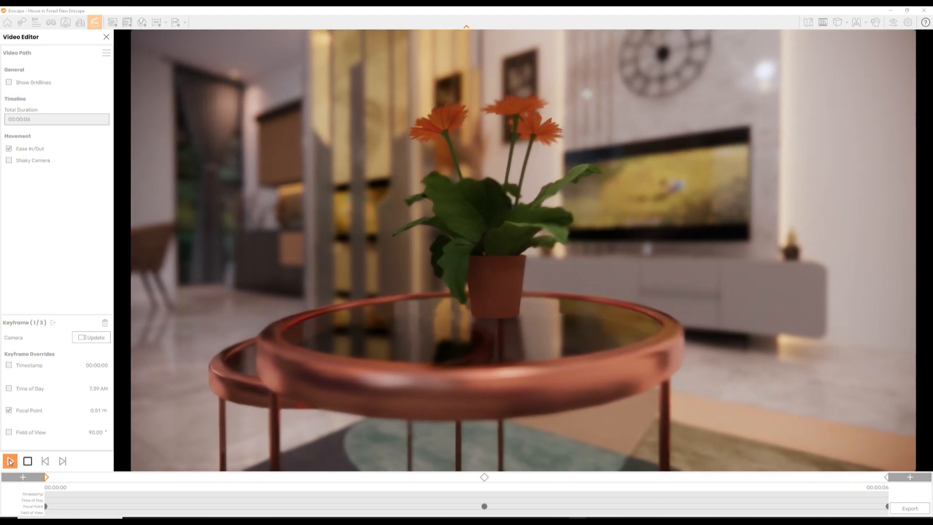